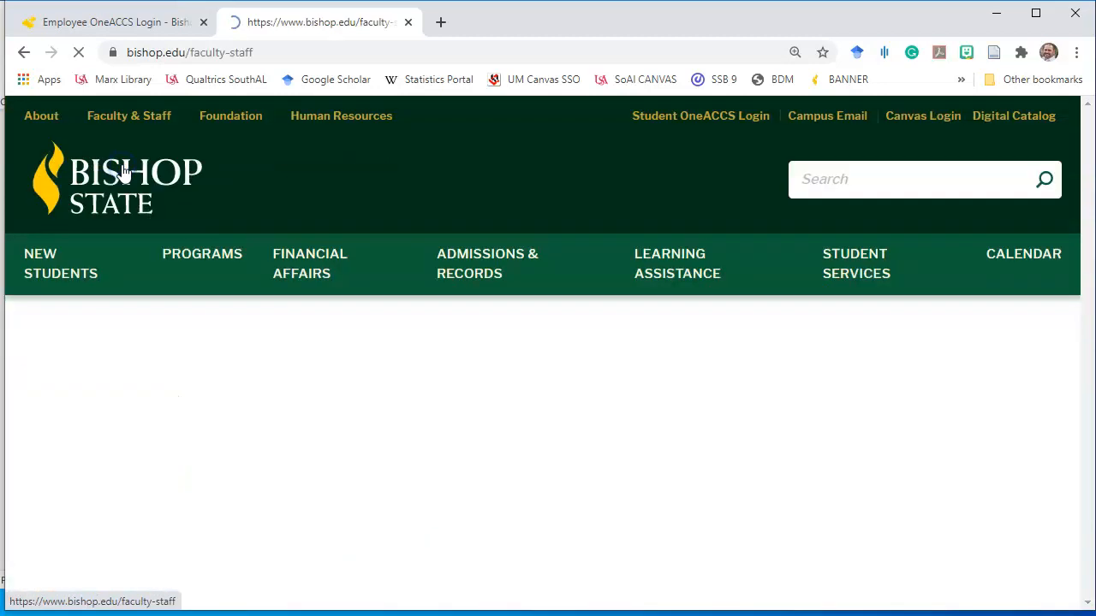
# Scroll the Faculty & Staff side menu and follow the Banner Self-Service link to the Ellucian sign-in
pyautogui.scroll(-3, 158, 244)
pyautogui.scroll(-1, 158, 244)
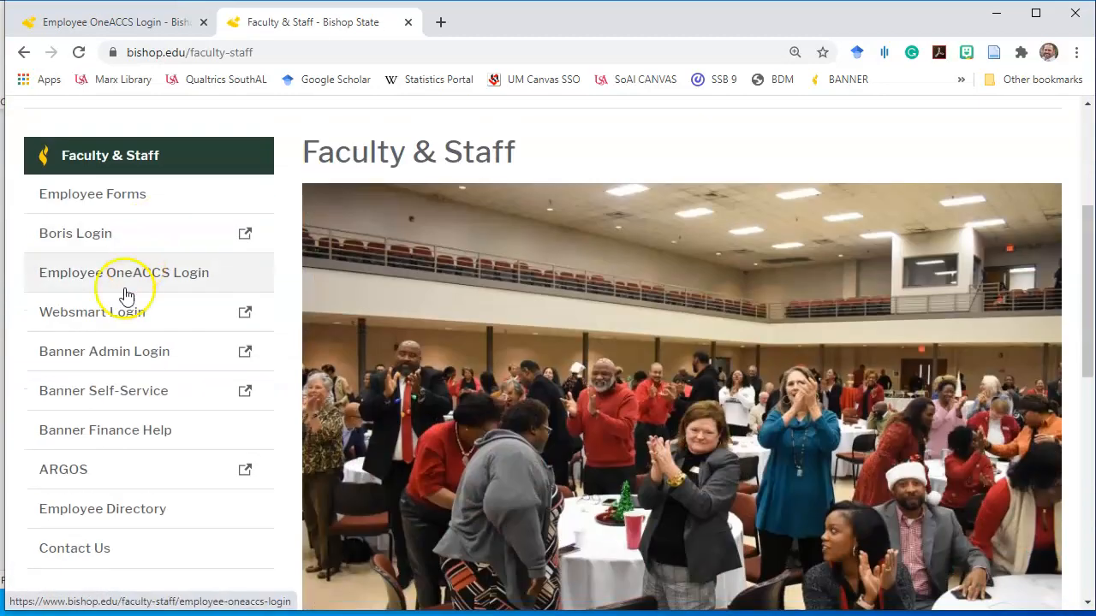
pyautogui.click(92, 396)
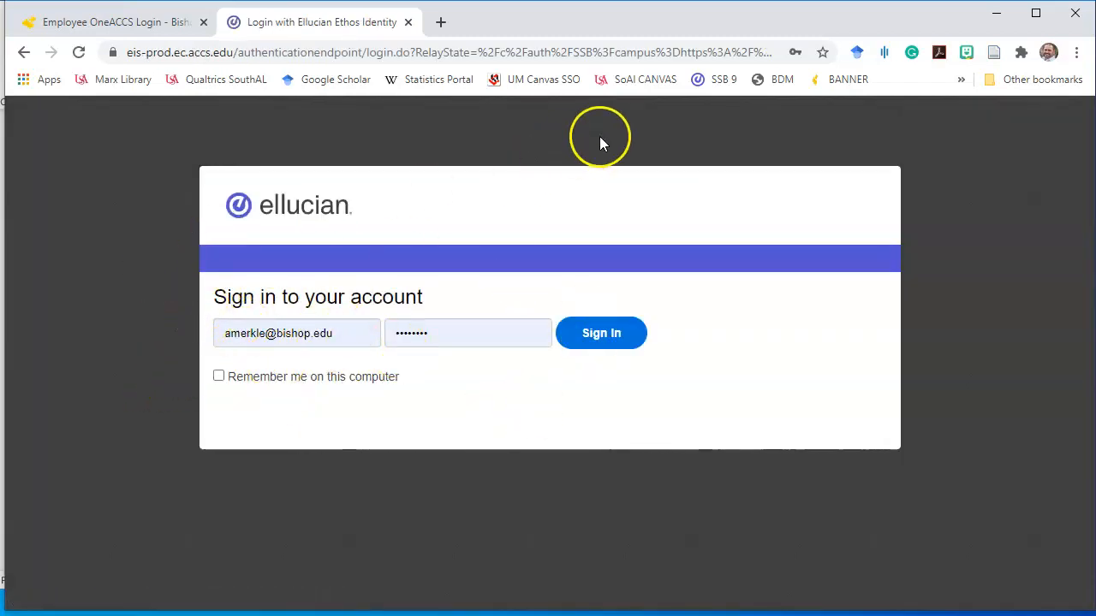
# Sign in to Self-Service 9 with the other saved staff account's username and password
pyautogui.click(721, 79)
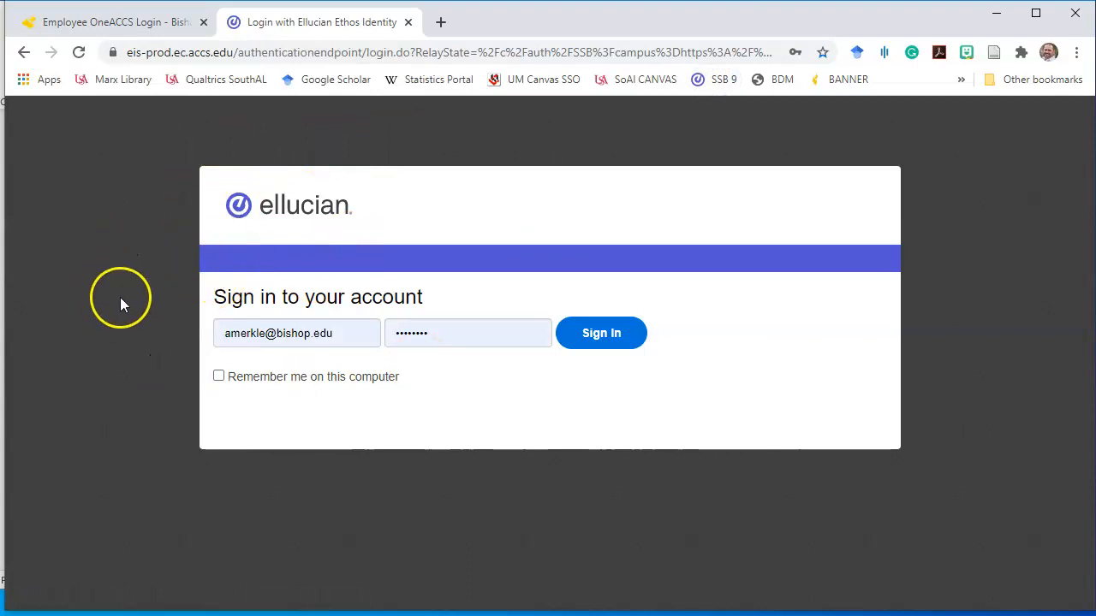
pyautogui.tripleClick(339, 333)
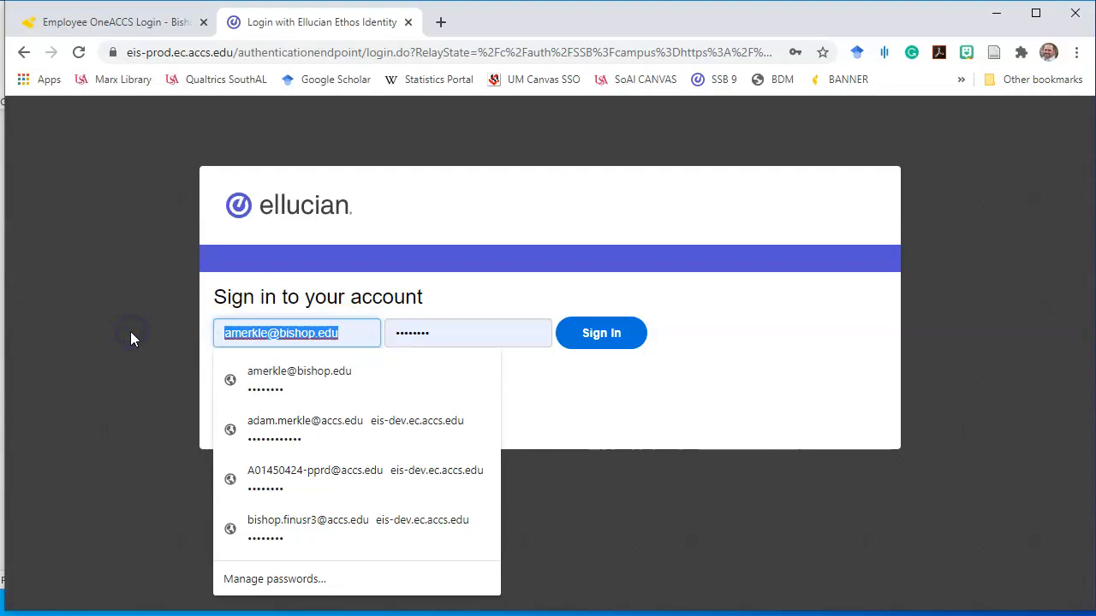
pyautogui.press('Down')
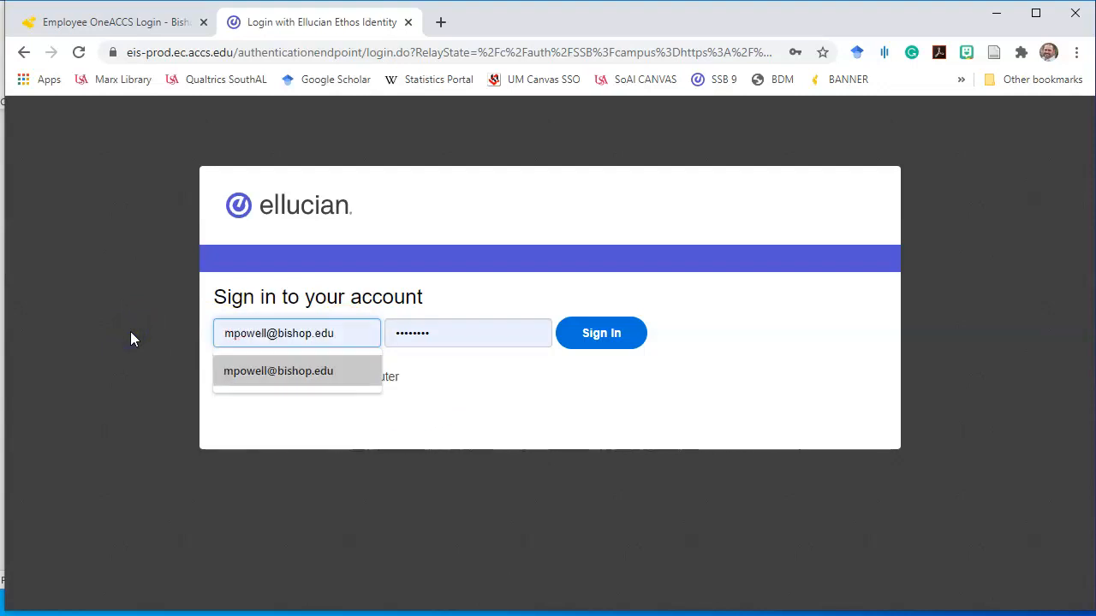
pyautogui.press('Tab')
pyautogui.write('•')
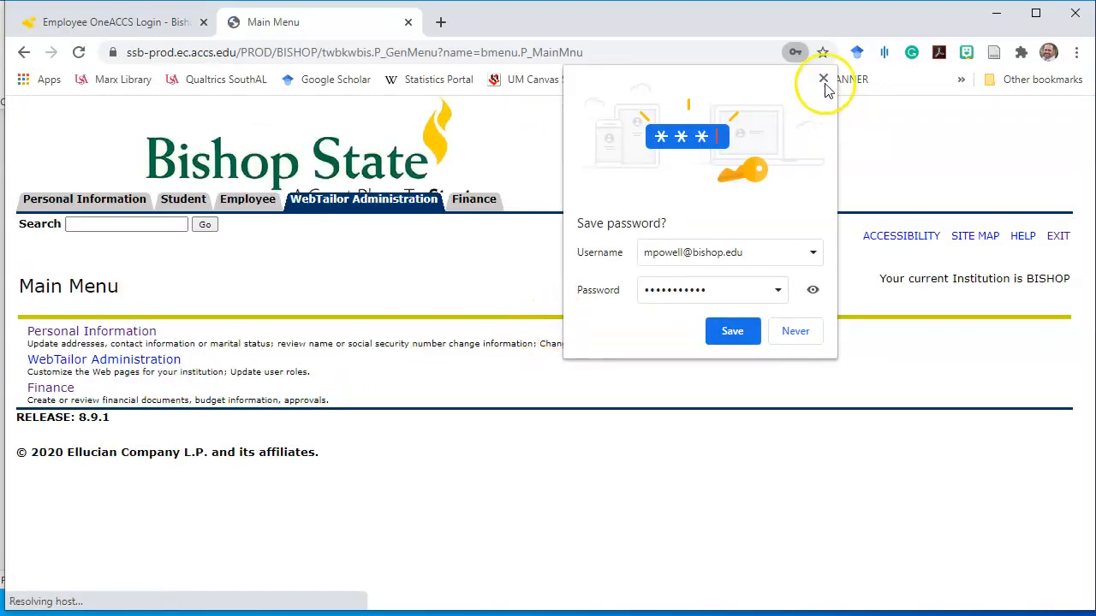
# Dismiss the save-password prompt and launch Finance > My Finance Queries, My Requisitions, My Journals
pyautogui.click(824, 81)
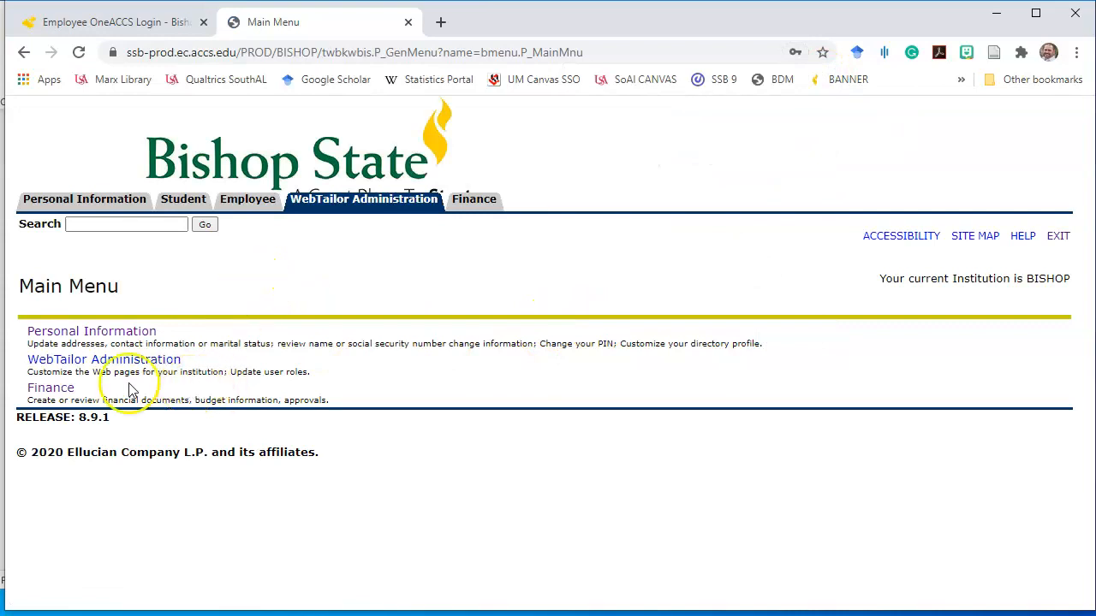
pyautogui.click(50, 391)
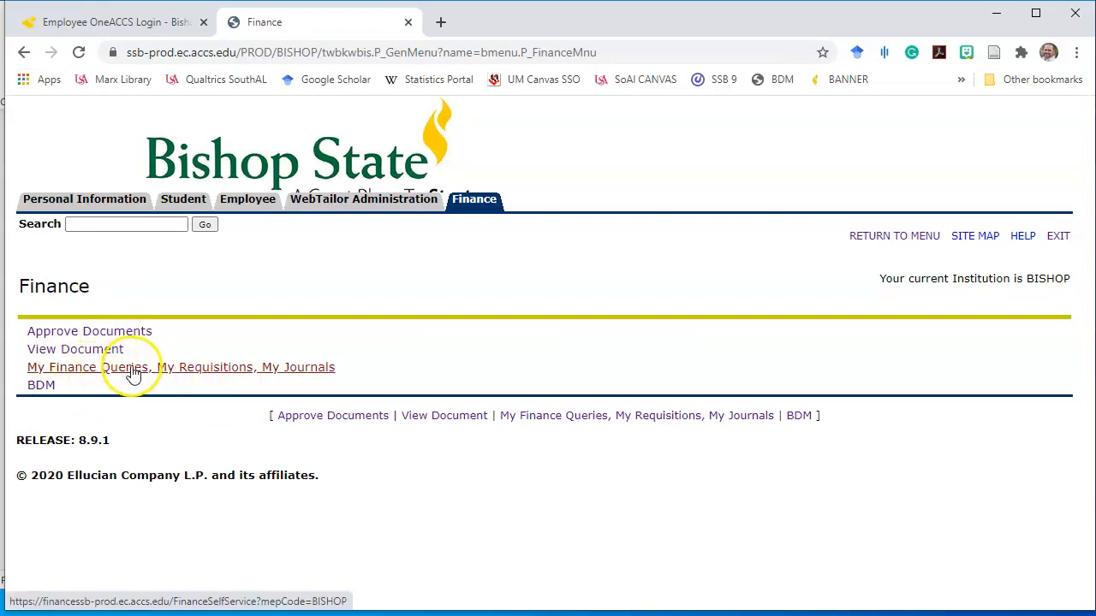
pyautogui.click(189, 369)
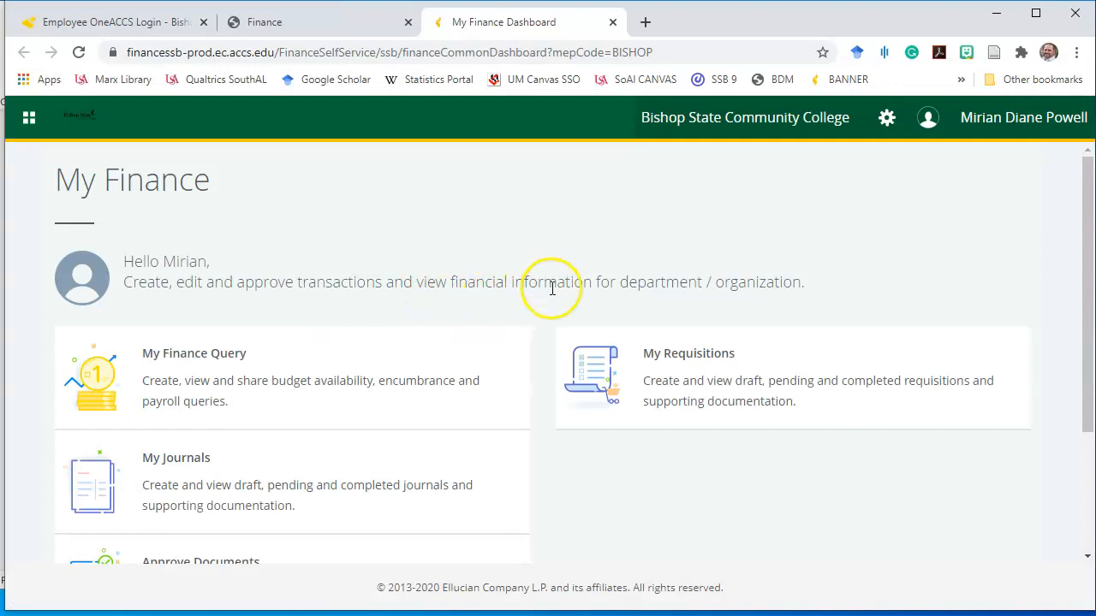
# Delete draft journal J0000052 from My Journals via its actions menu, confirming with YES
pyautogui.scroll(-2, 553, 288)
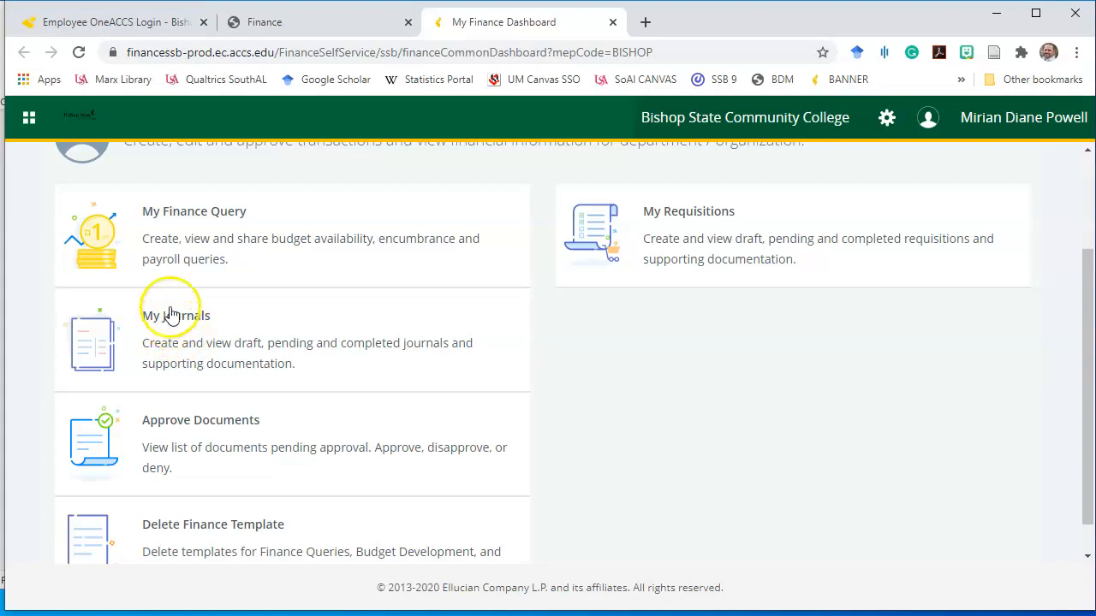
pyautogui.click(173, 317)
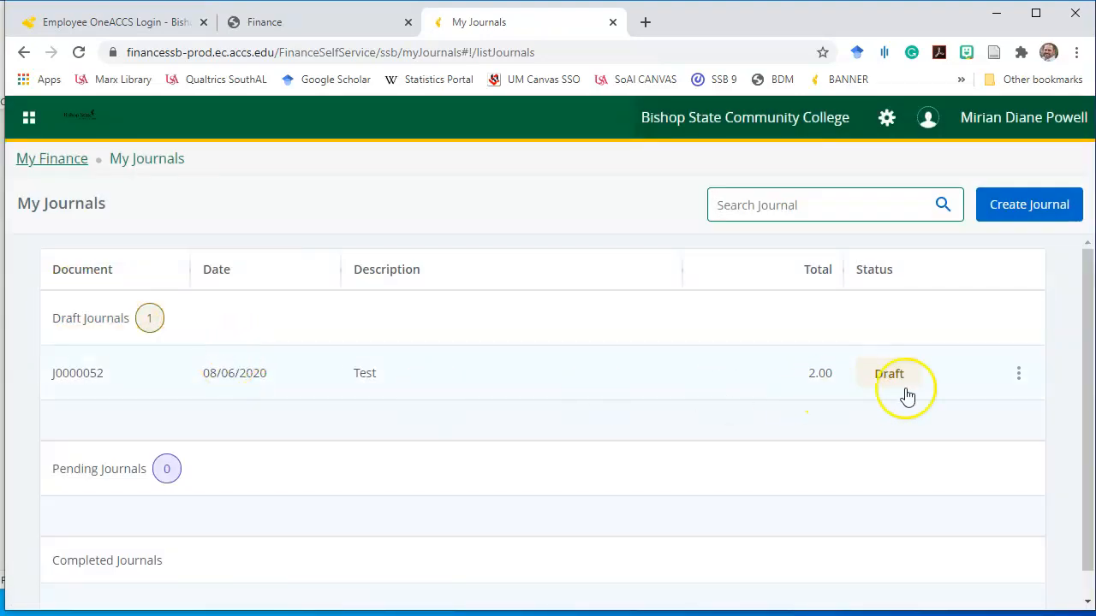
pyautogui.click(1018, 374)
pyautogui.click(982, 458)
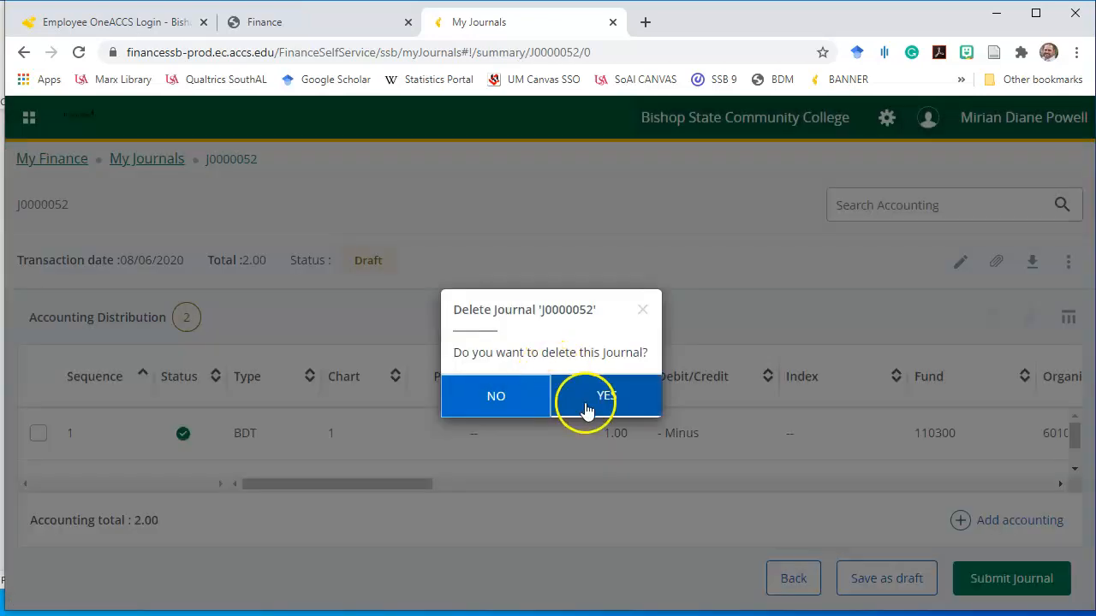
pyautogui.click(604, 399)
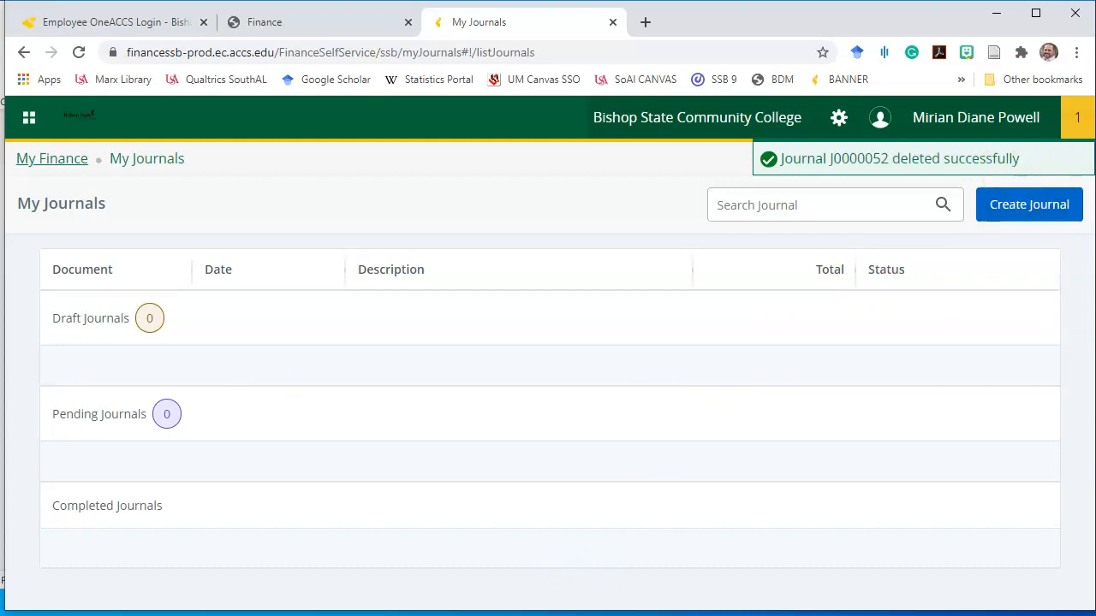
# Glance at the FOAP notes in Word, then go to My Finance Query and start a new query
pyautogui.hotkey('alt', 'Tab')
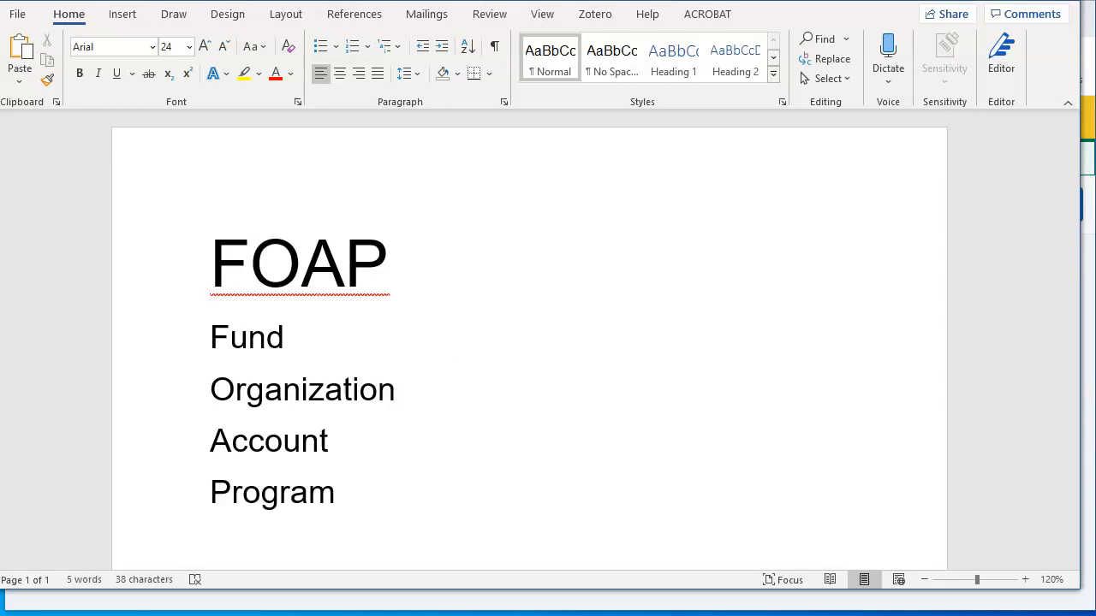
pyautogui.click(1091, 64)
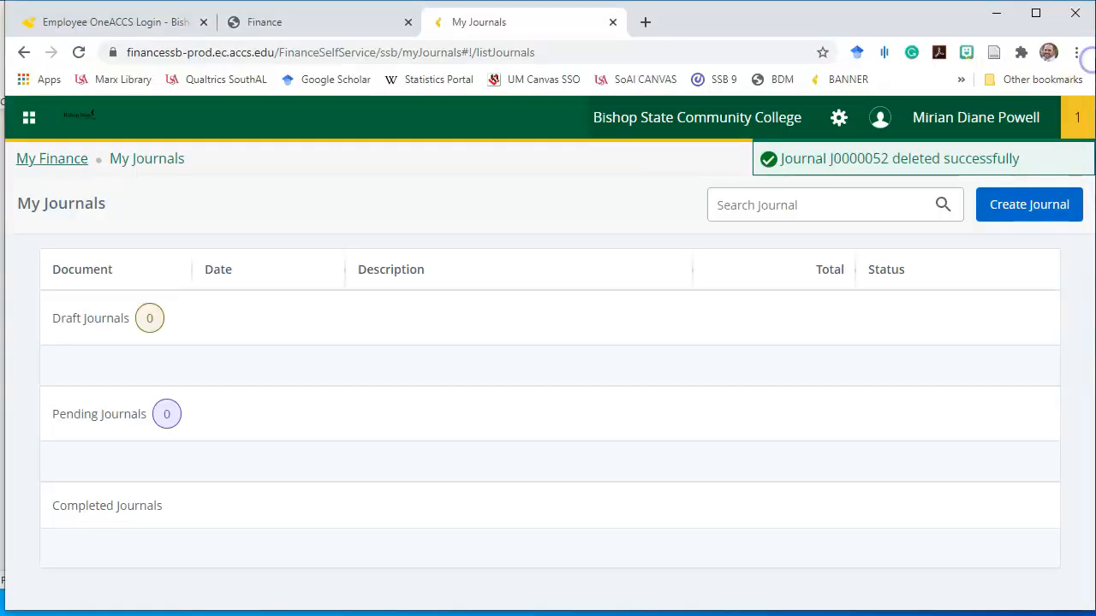
pyautogui.click(53, 163)
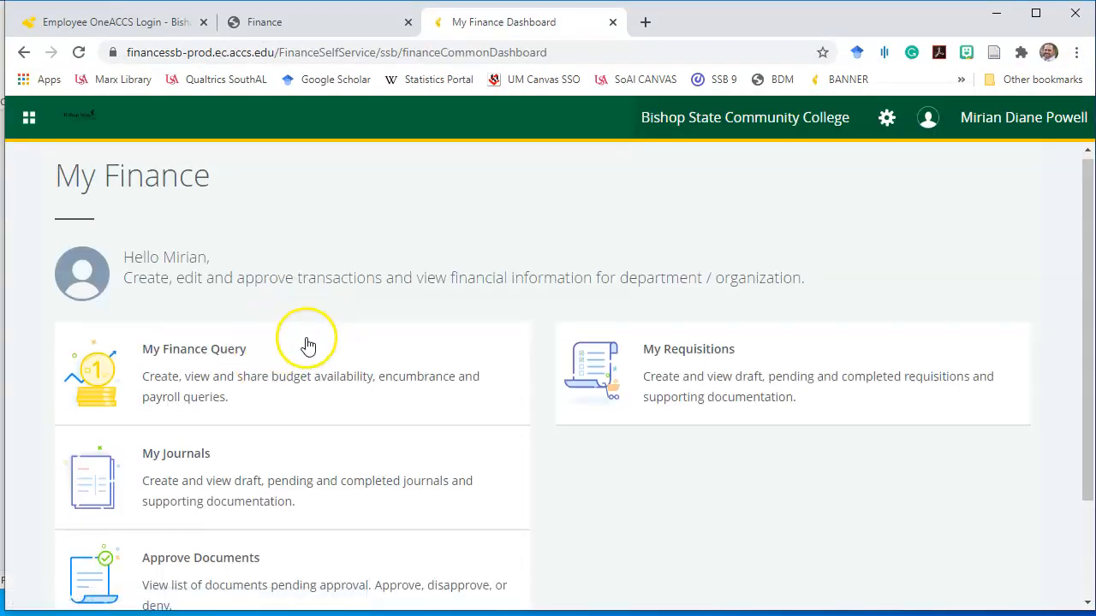
pyautogui.scroll(-2, 308, 344)
pyautogui.click(188, 224)
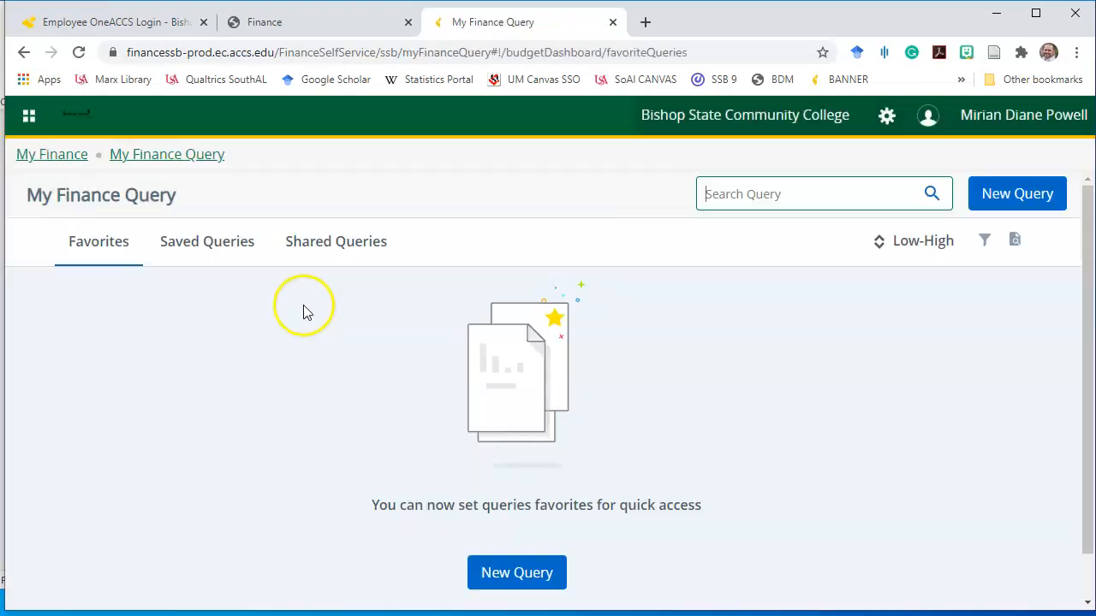
pyautogui.click(516, 578)
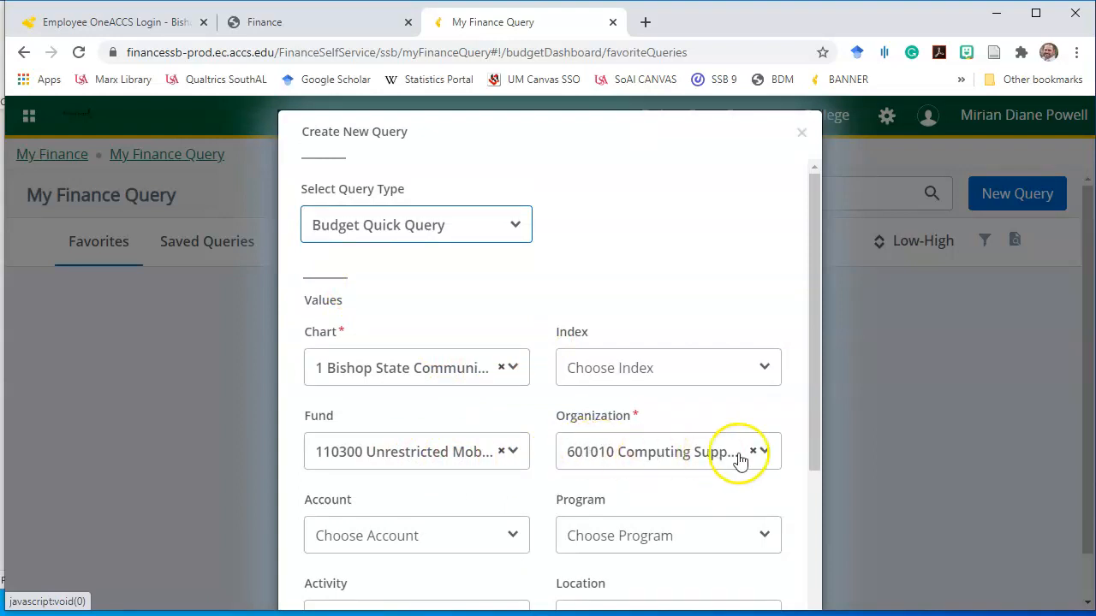
# Submit the Budget Quick Query for fund 110300, organization 601010 Computing Support, fiscal year 2020
pyautogui.click(816, 311)
pyautogui.moveTo(816, 312); pyautogui.dragTo(813, 399)
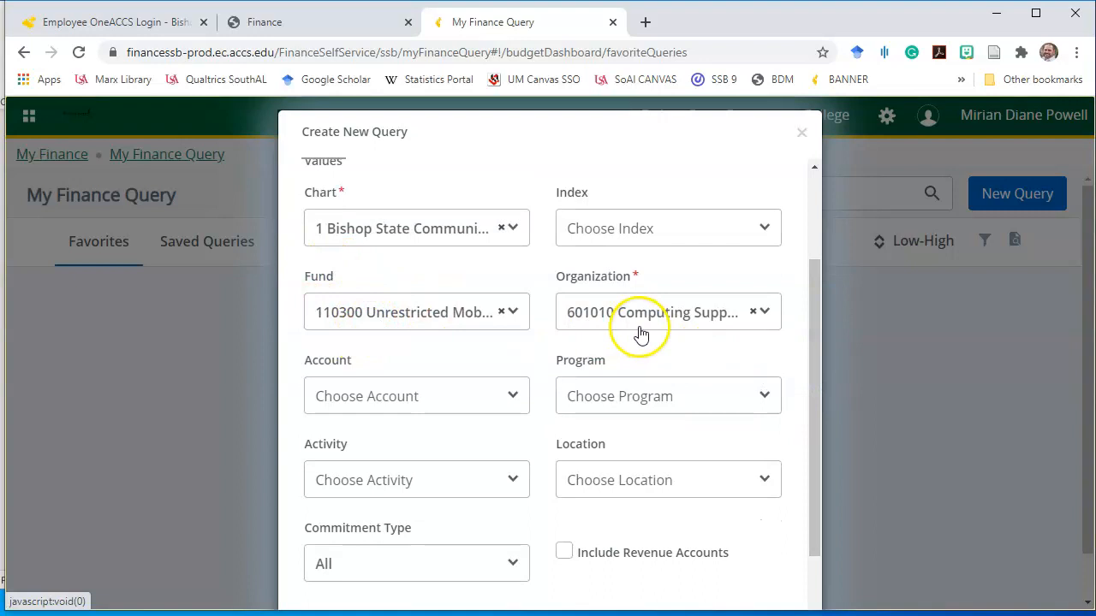
pyautogui.moveTo(815, 305); pyautogui.dragTo(794, 437)
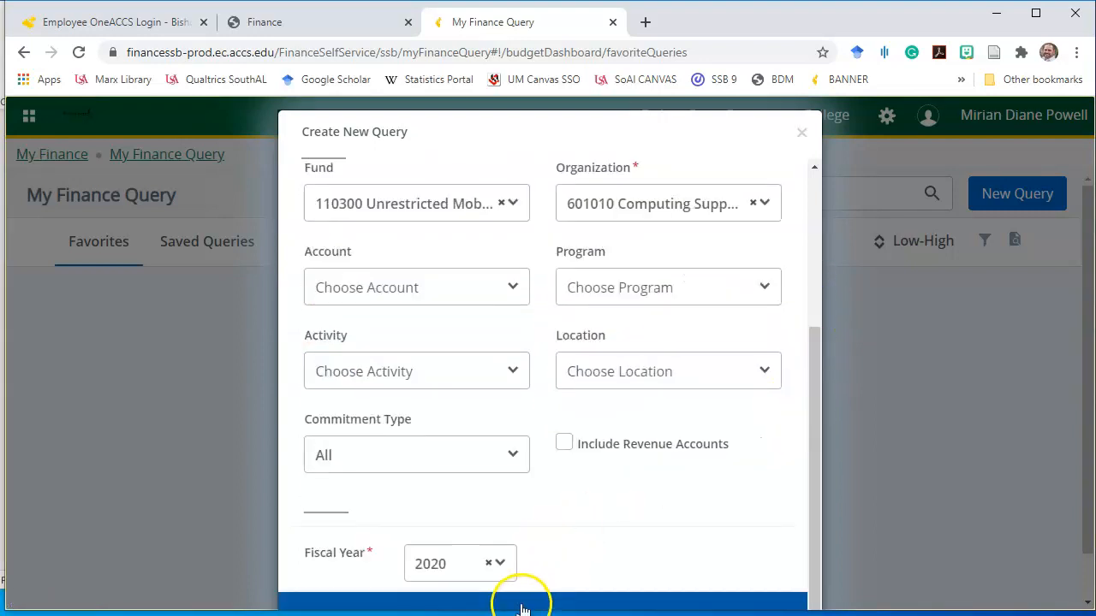
pyautogui.click(522, 606)
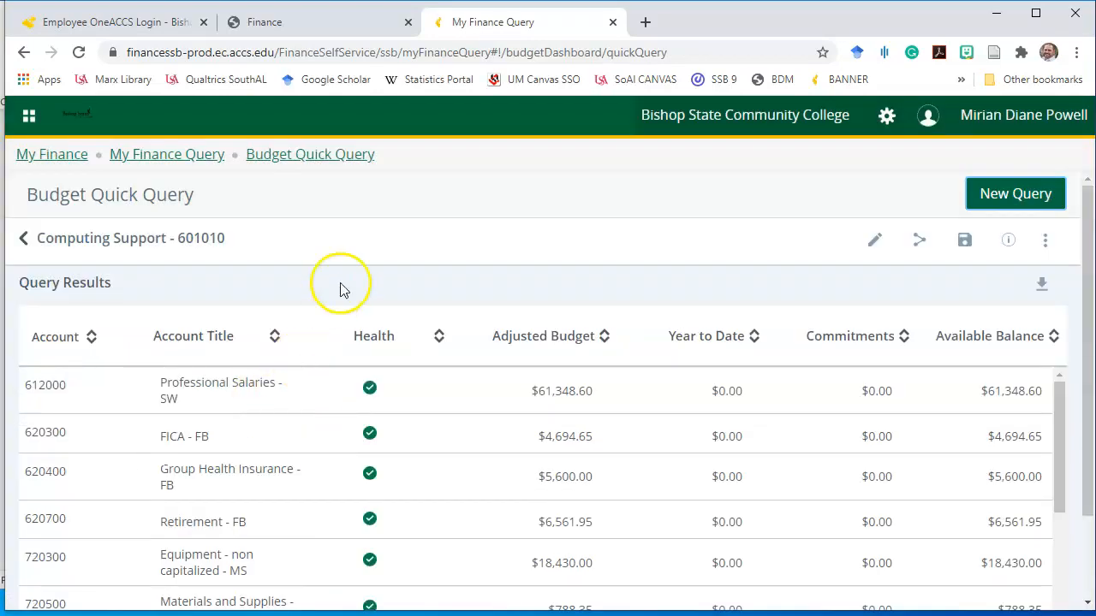
pyautogui.scroll(-2, 354, 257)
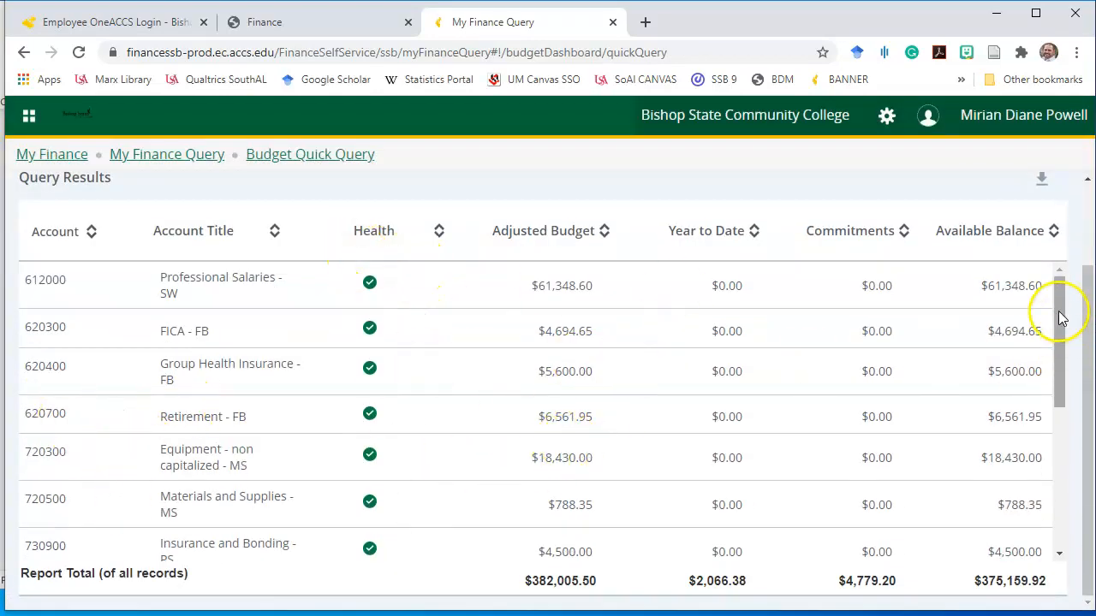
# Scroll the query results and locate account numbers 720300 and 720500
pyautogui.click(1088, 374)
pyautogui.moveTo(1060, 319); pyautogui.dragTo(1059, 374)
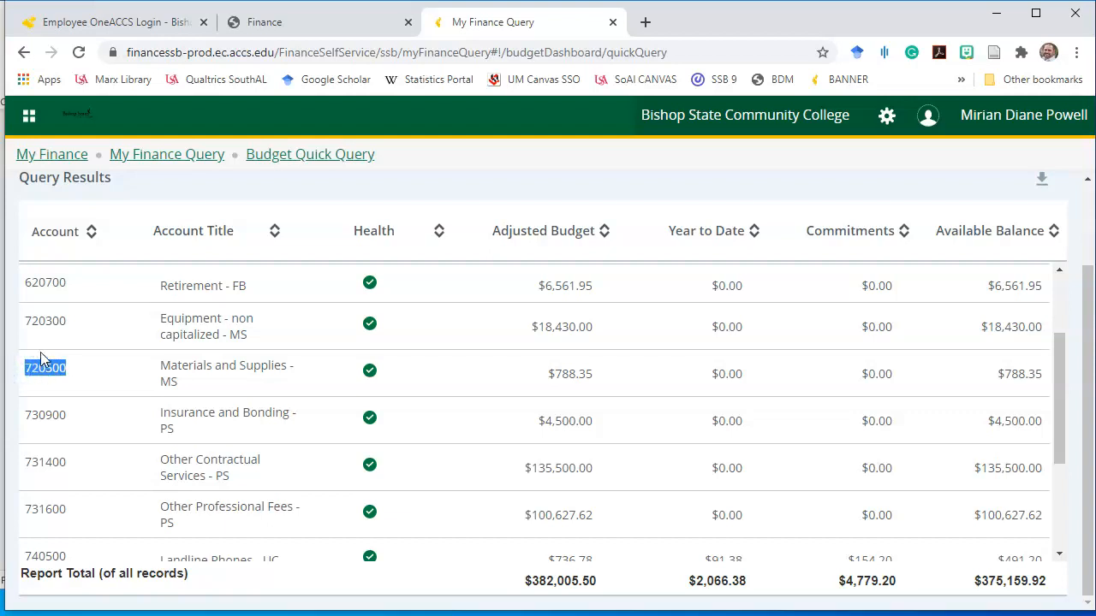
pyautogui.moveTo(68, 324); pyautogui.dragTo(19, 319)
pyautogui.click(64, 369)
# In the Word FOAP notes, position the cursor after the Account line and tab over
pyautogui.hotkey('alt', 'Tab')
pyautogui.click(452, 447)
pyautogui.press('Tab')
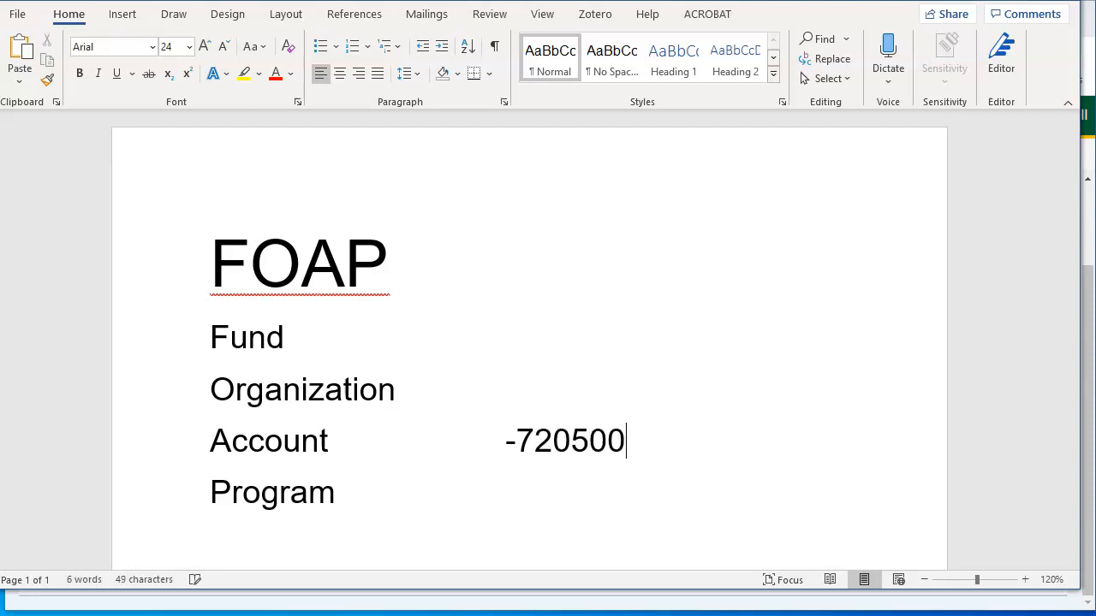
# Fill the FOAP notes with account +720300, Fund 110300, Organization 601010 and Program 4001
pyautogui.hotkey('alt', 'Tab')
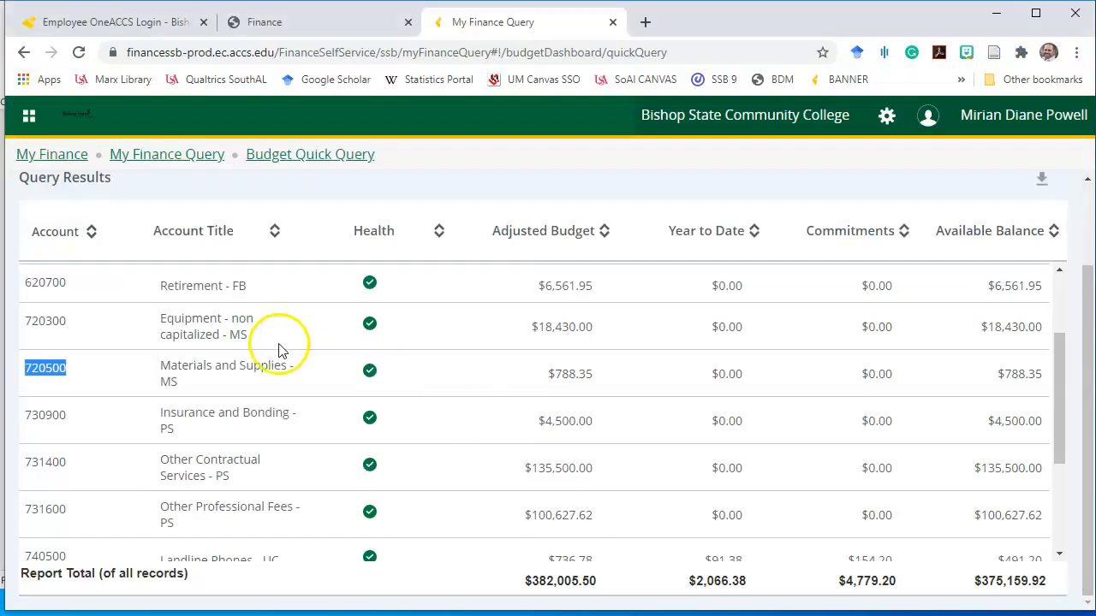
pyautogui.click(67, 323)
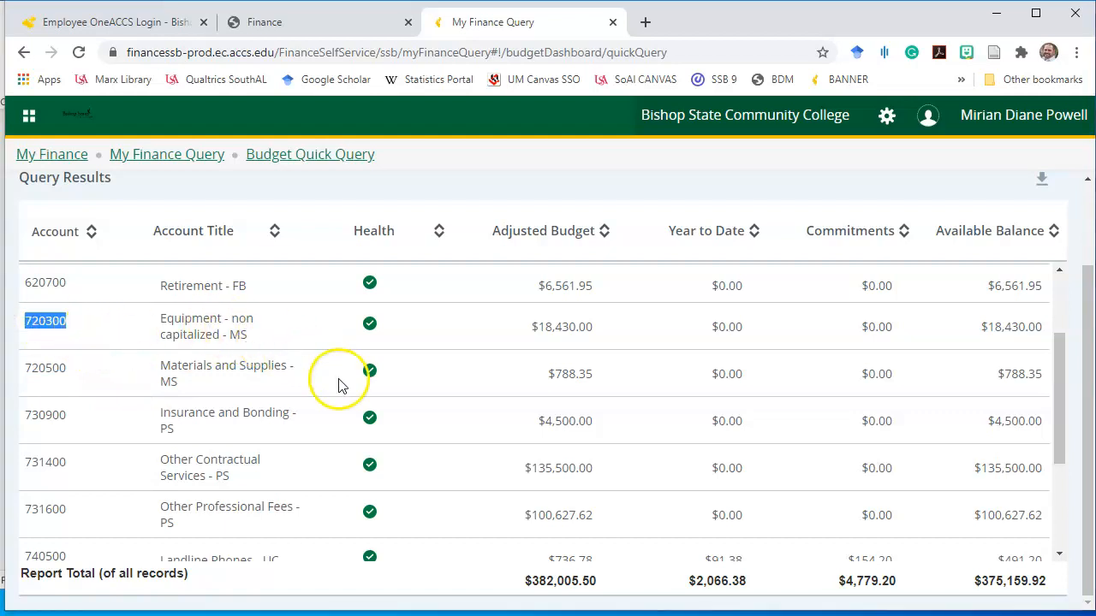
pyautogui.hotkey('alt', 'Tab')
pyautogui.press('Tab')
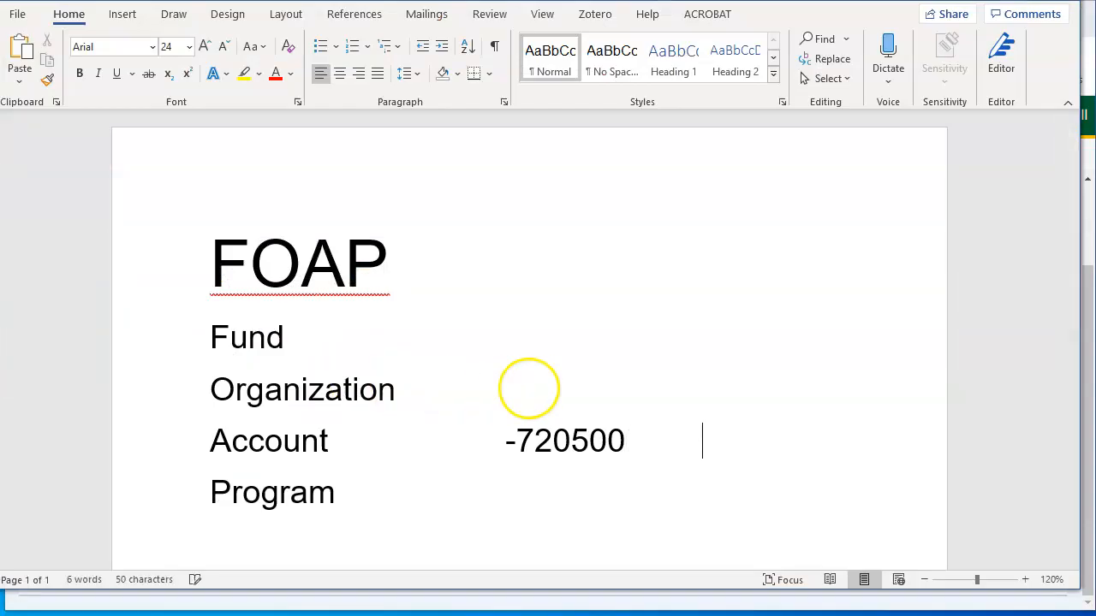
pyautogui.write('+720300')
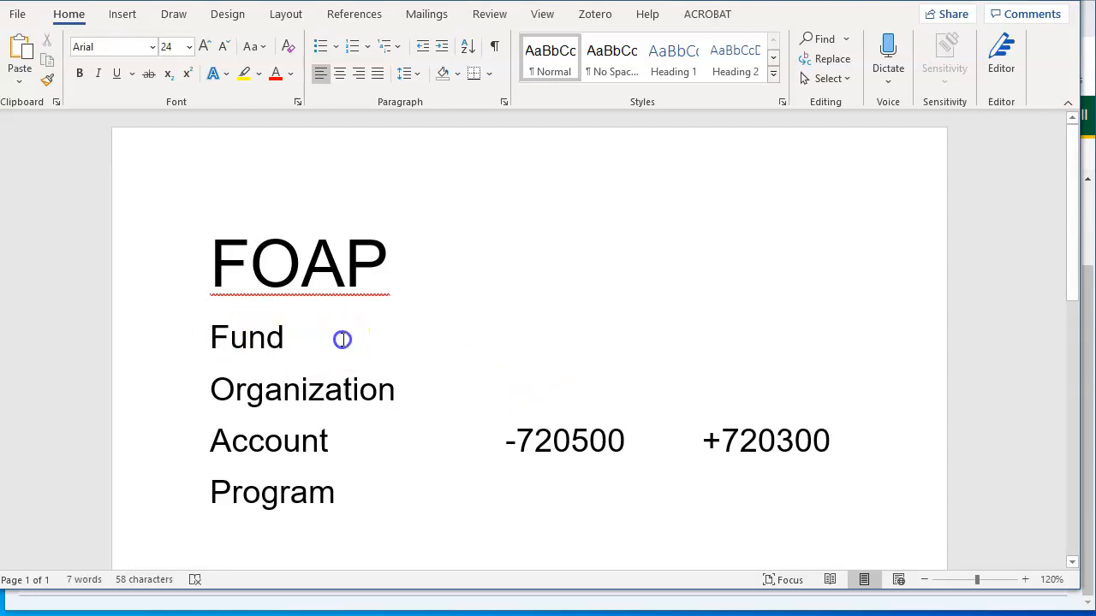
pyautogui.press('Tab')
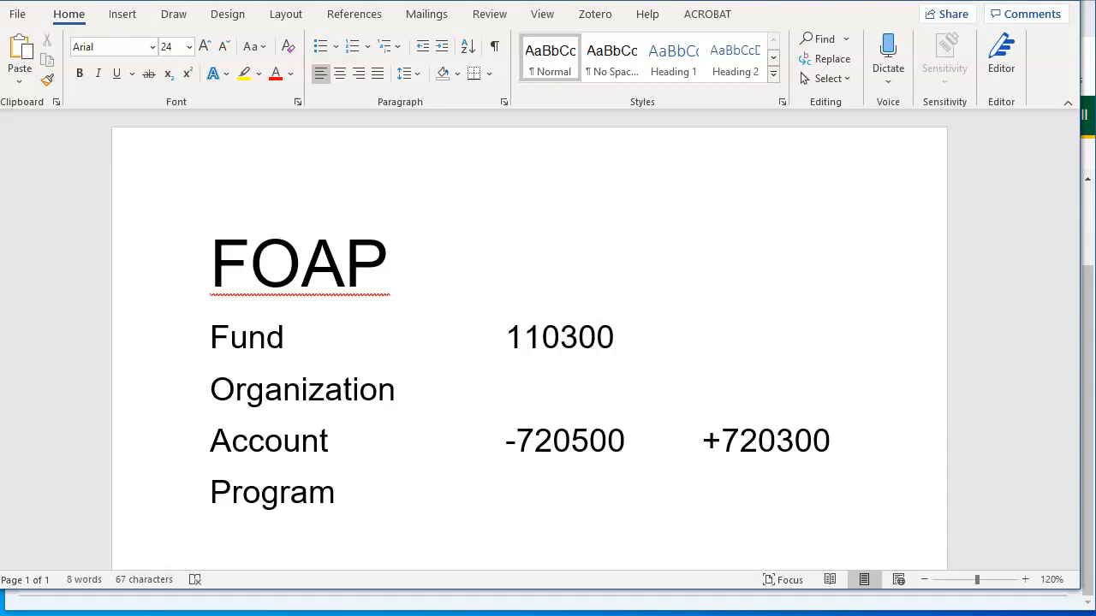
pyautogui.click(420, 393)
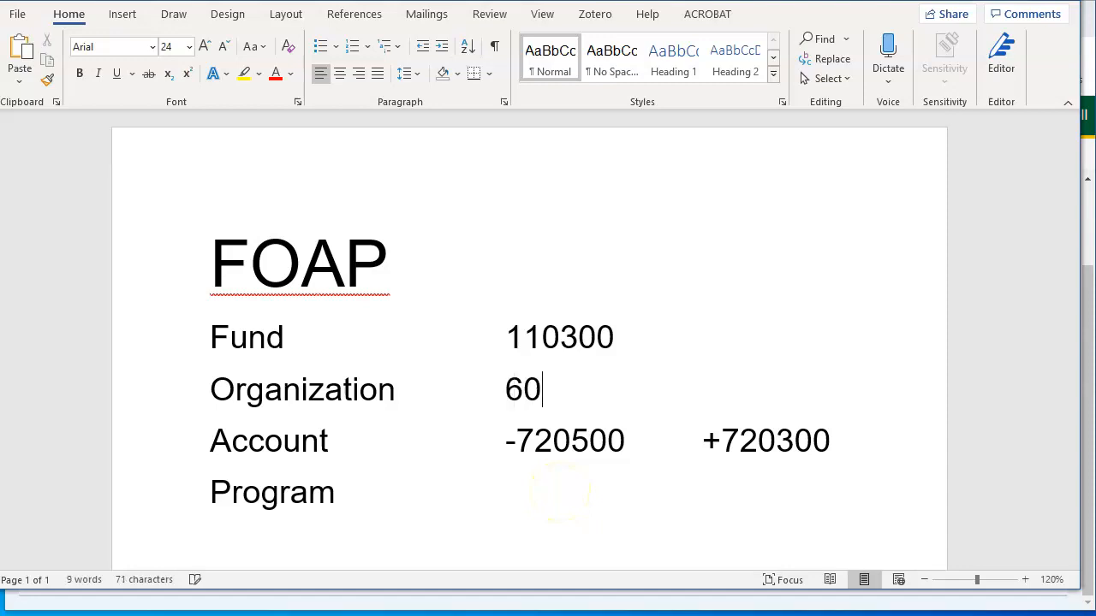
pyautogui.click(391, 500)
pyautogui.press('Tab')
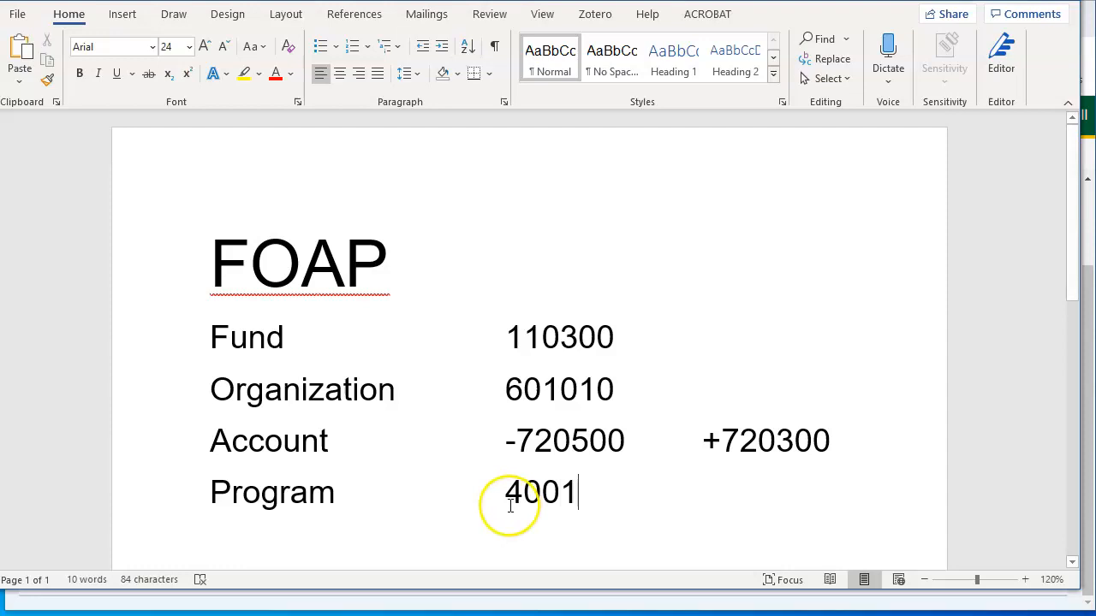
pyautogui.moveTo(587, 488); pyautogui.dragTo(514, 490)
pyautogui.click(573, 491)
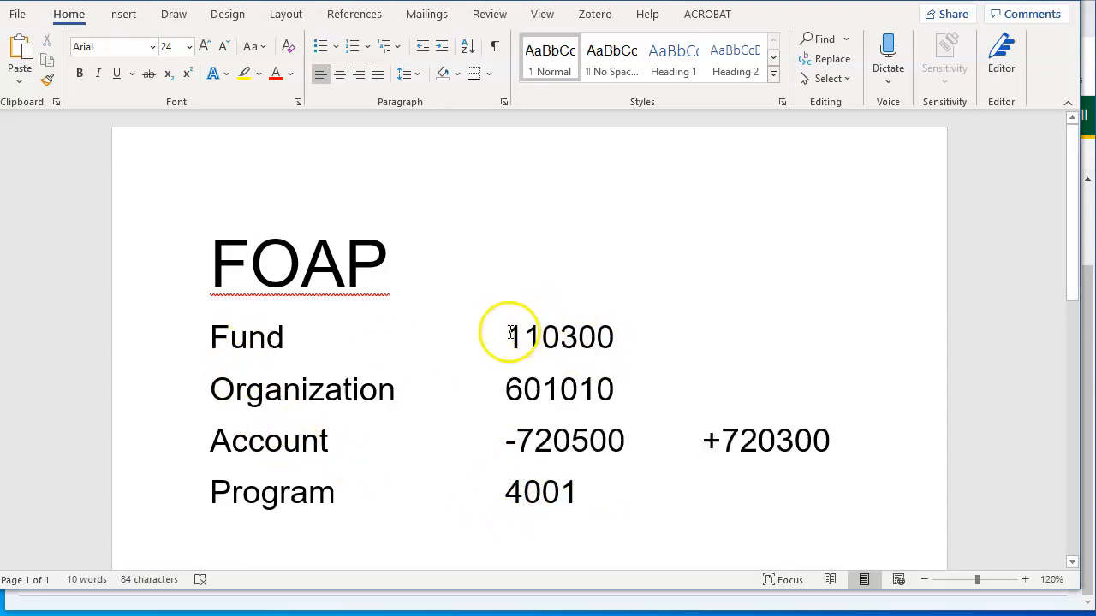
# Review the Fund, Organization, Account, Program lines and FOAP title by highlighting them
pyautogui.moveTo(210, 337); pyautogui.dragTo(586, 339)
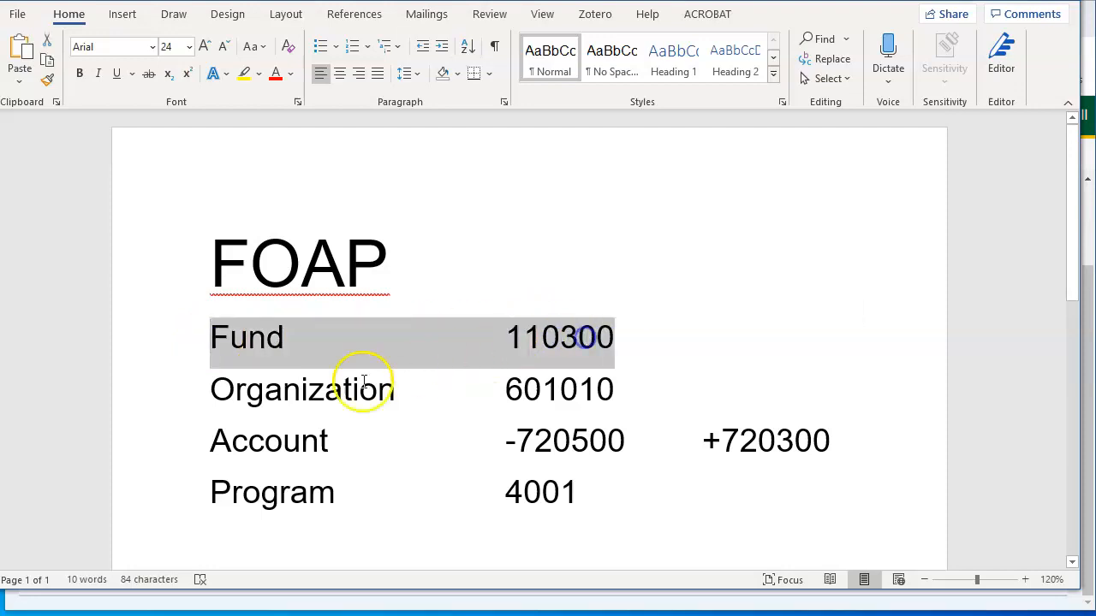
pyautogui.moveTo(211, 390); pyautogui.dragTo(630, 390)
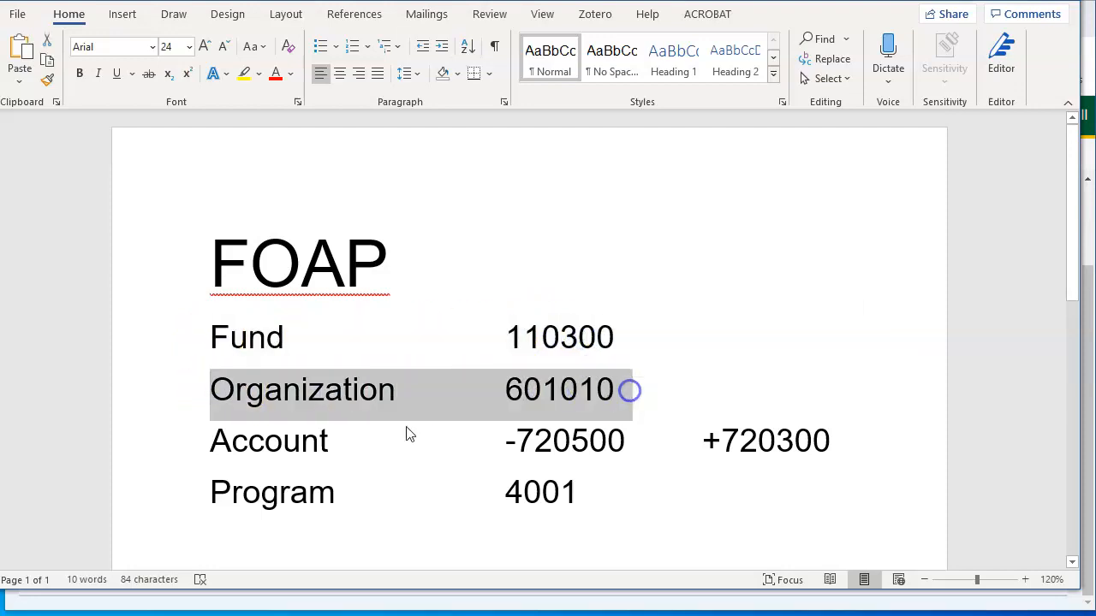
pyautogui.moveTo(203, 443); pyautogui.dragTo(626, 441)
pyautogui.moveTo(212, 495); pyautogui.dragTo(596, 490)
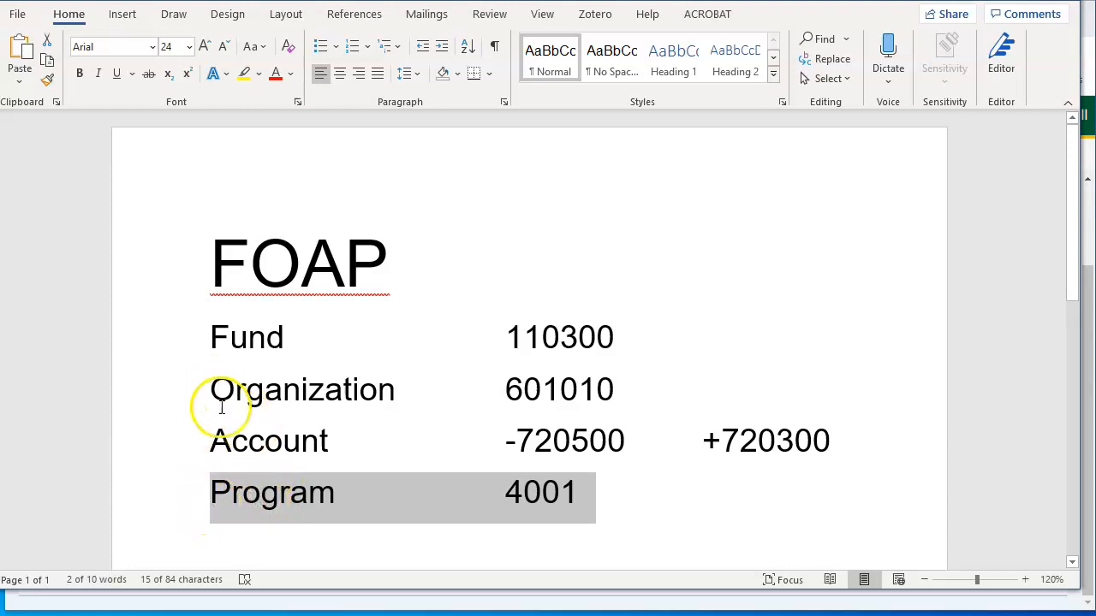
pyautogui.moveTo(214, 391); pyautogui.dragTo(597, 390)
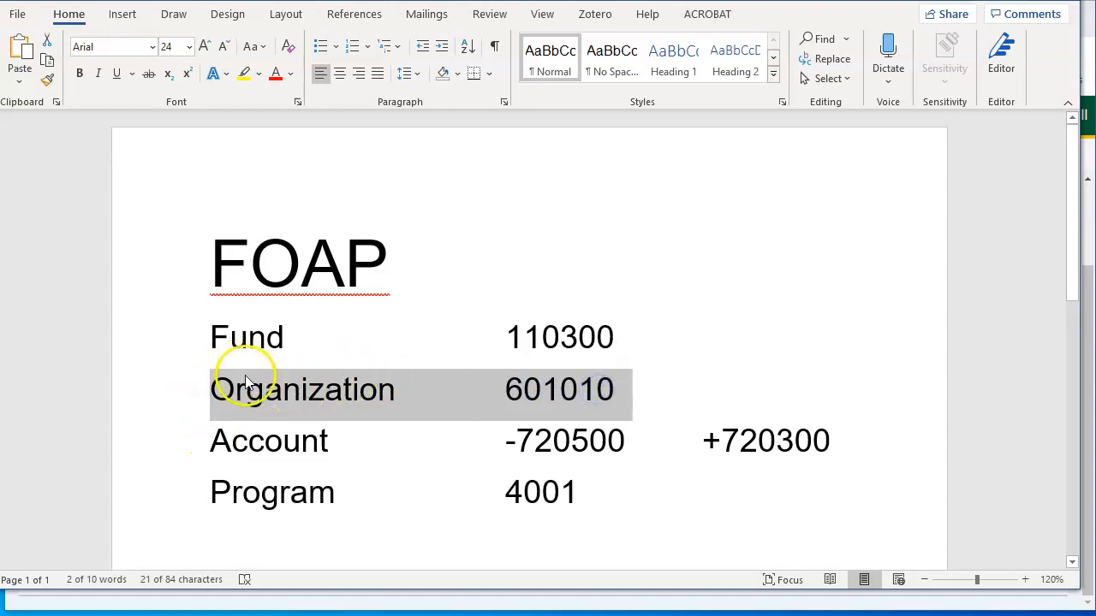
pyautogui.moveTo(215, 262); pyautogui.dragTo(384, 262)
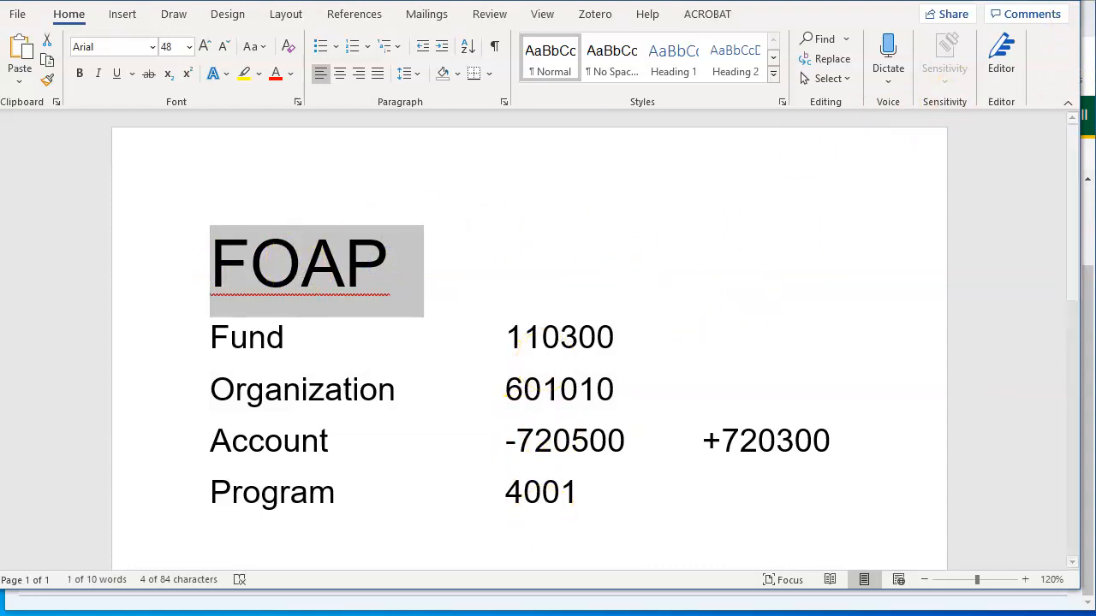
pyautogui.click(1090, 65)
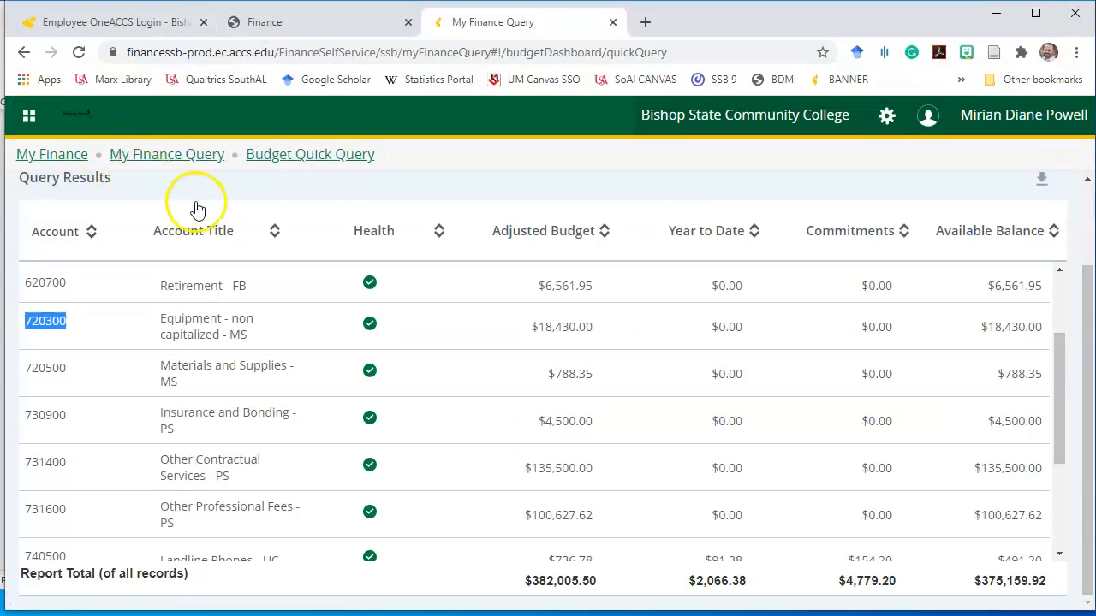
# Return from the query results via the My Finance dashboard to My Journals and begin a new journal
pyautogui.scroll(2, 196, 208)
pyautogui.click(26, 243)
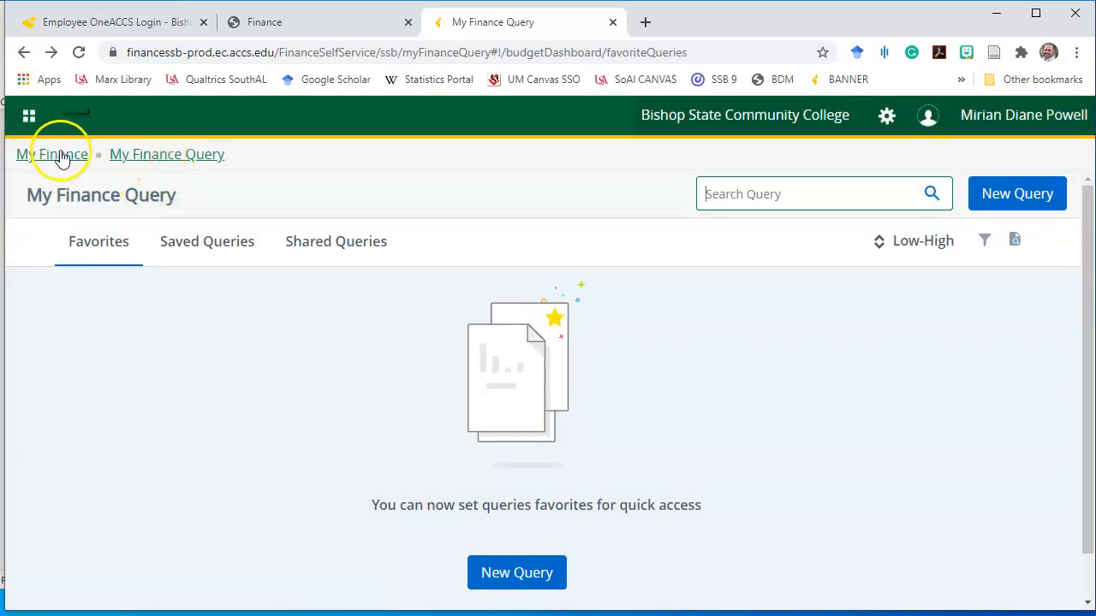
pyautogui.click(46, 160)
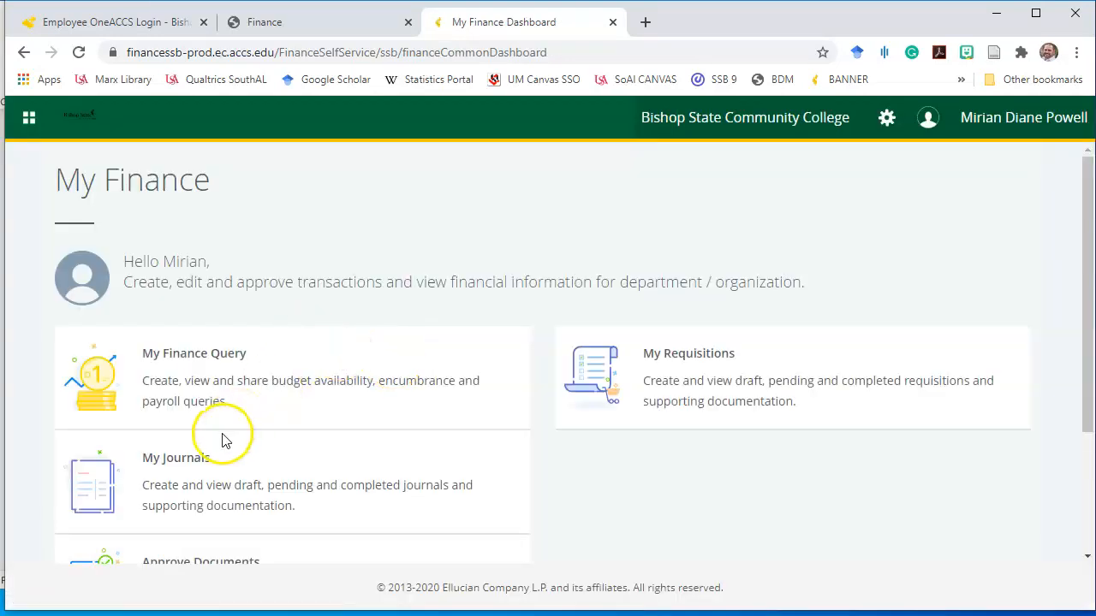
pyautogui.scroll(-2, 222, 440)
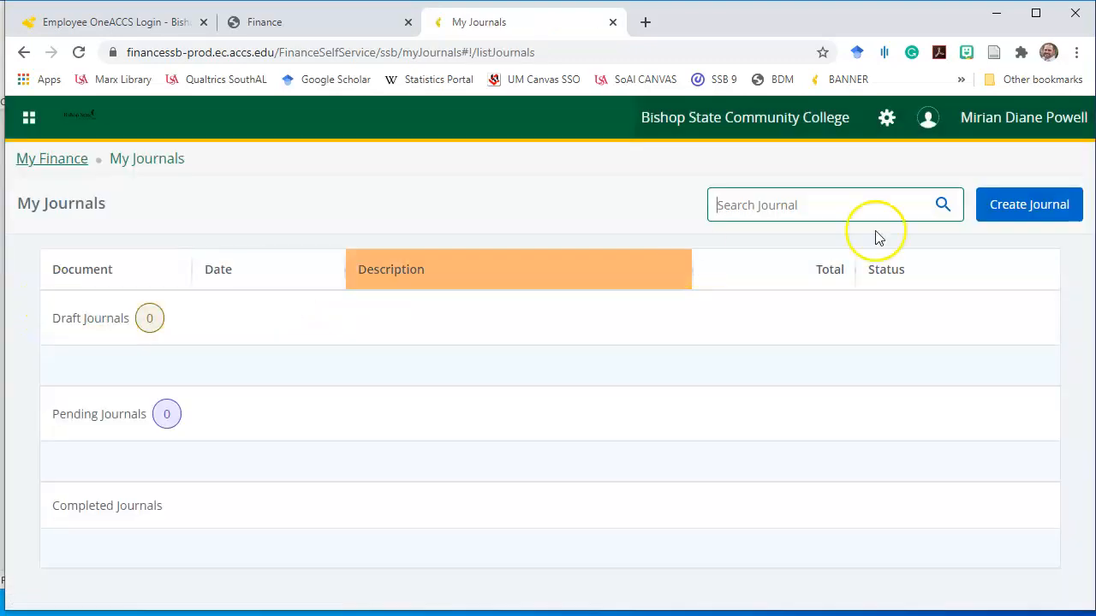
pyautogui.click(1036, 211)
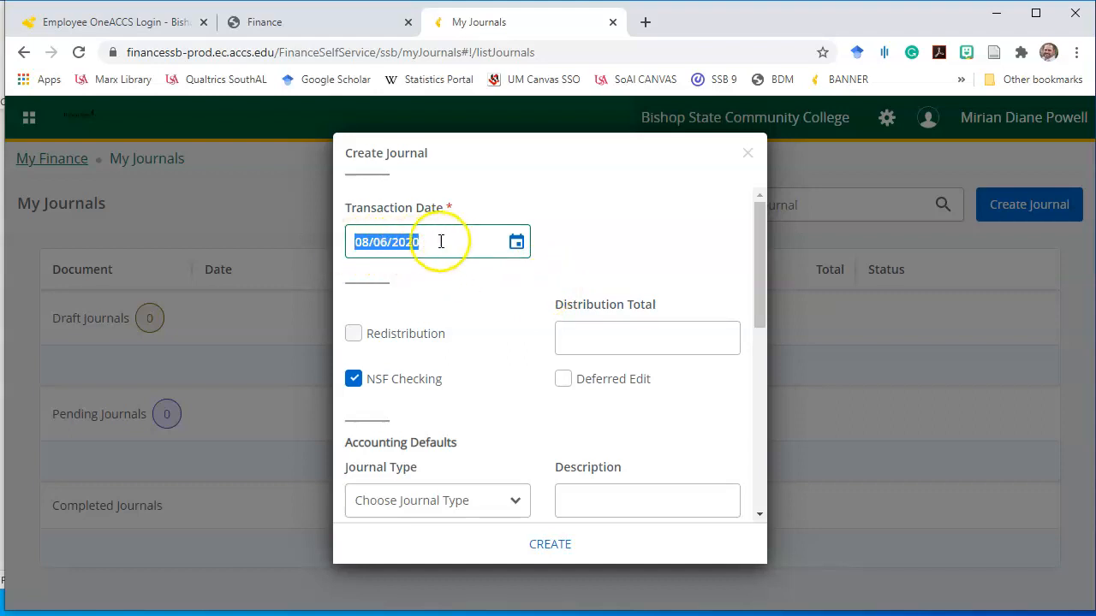
# Choose journal type BDT Department Budget Transfer and create draft journal J0000053
pyautogui.scroll(-2, 538, 343)
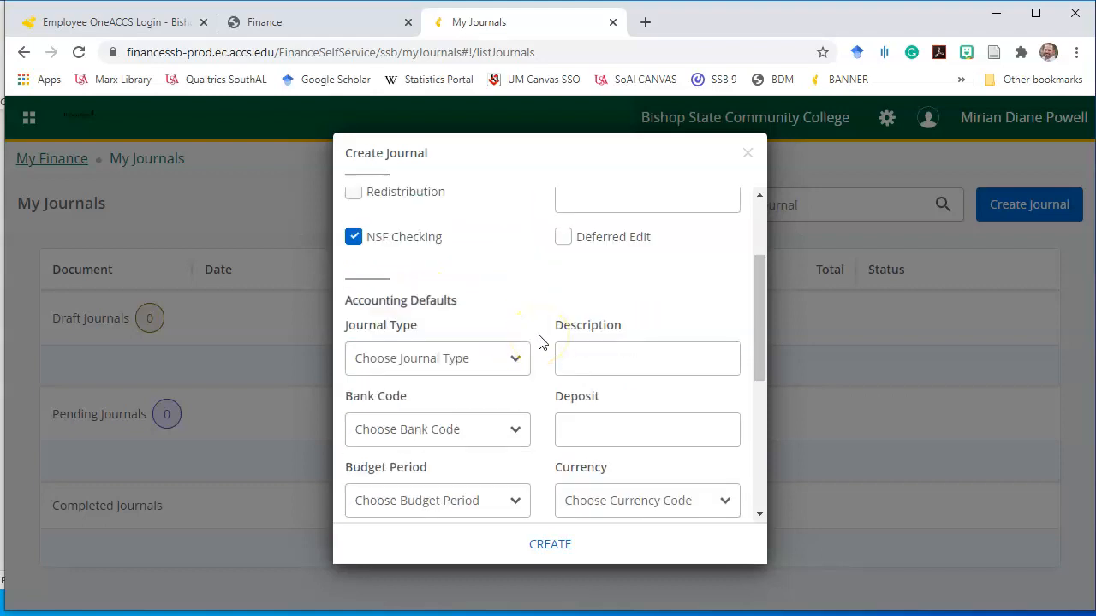
pyautogui.scroll(-2, 539, 342)
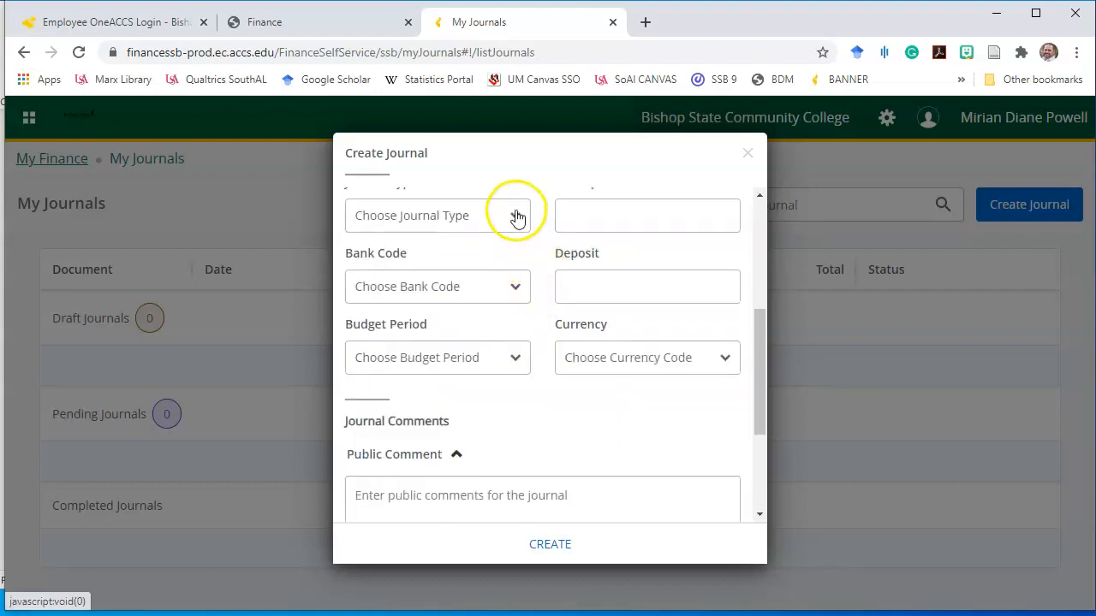
pyautogui.moveTo(762, 371); pyautogui.dragTo(756, 352)
pyautogui.click(503, 273)
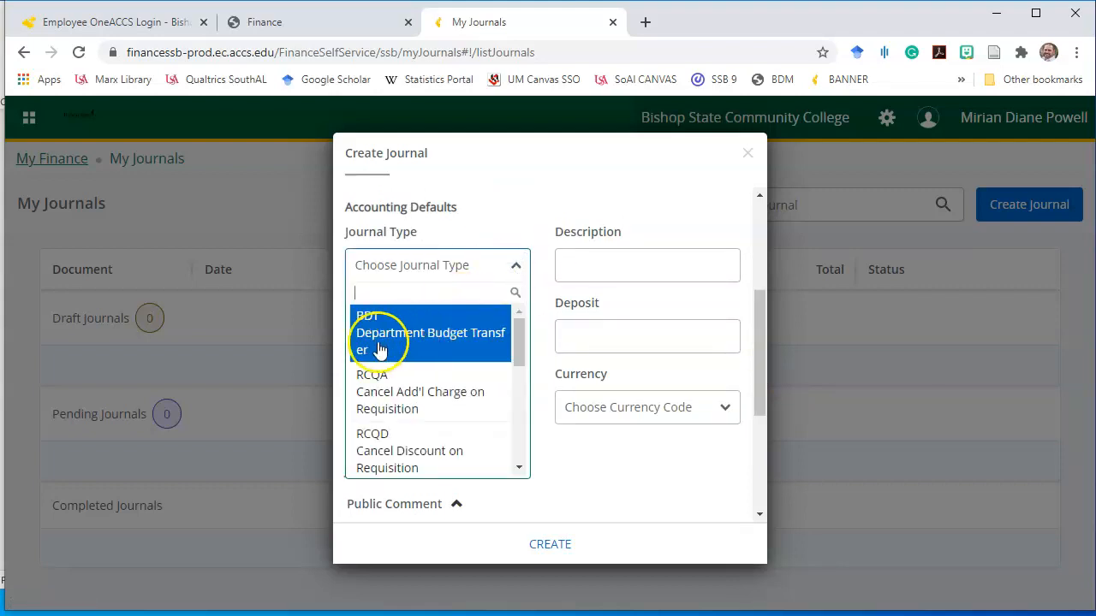
pyautogui.click(428, 334)
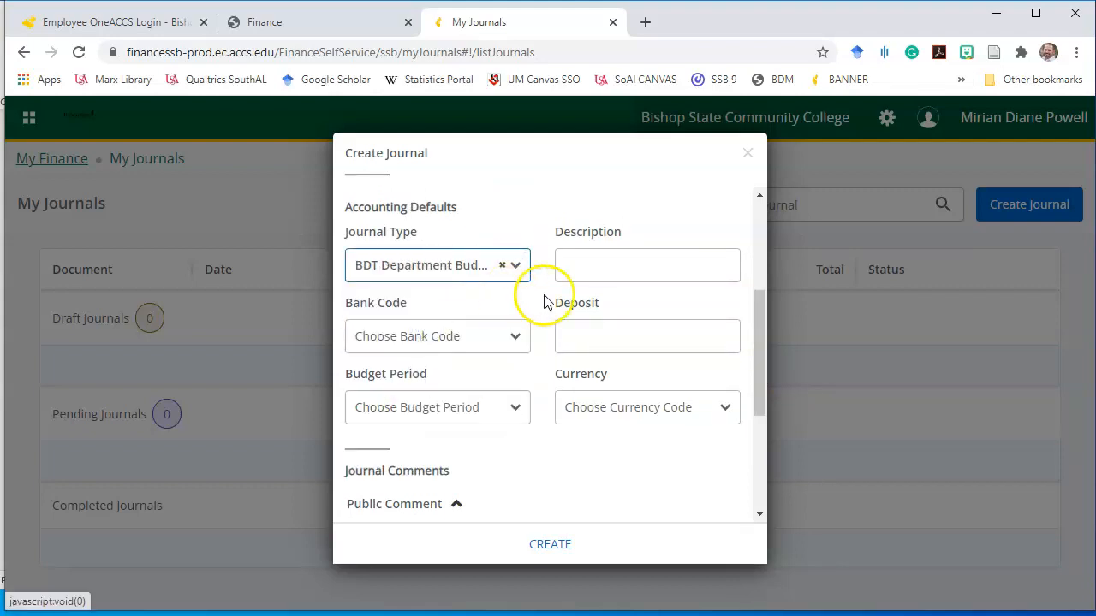
pyautogui.moveTo(761, 319); pyautogui.dragTo(758, 445)
pyautogui.click(544, 548)
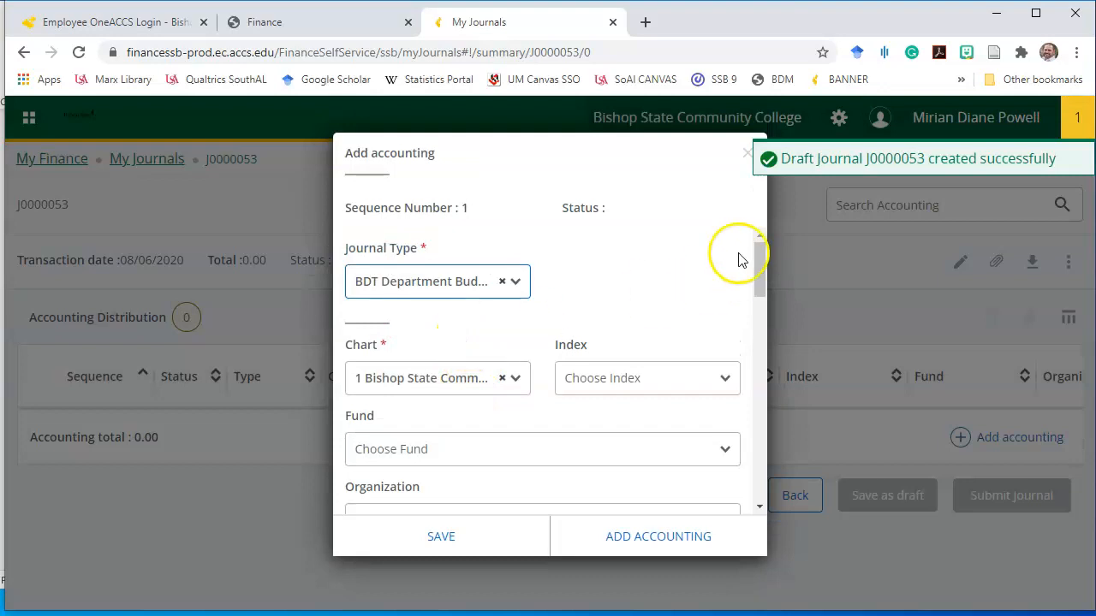
# Review the new line's sequence number 1 and its debit/credit options without choosing one
pyautogui.moveTo(480, 213); pyautogui.dragTo(351, 214)
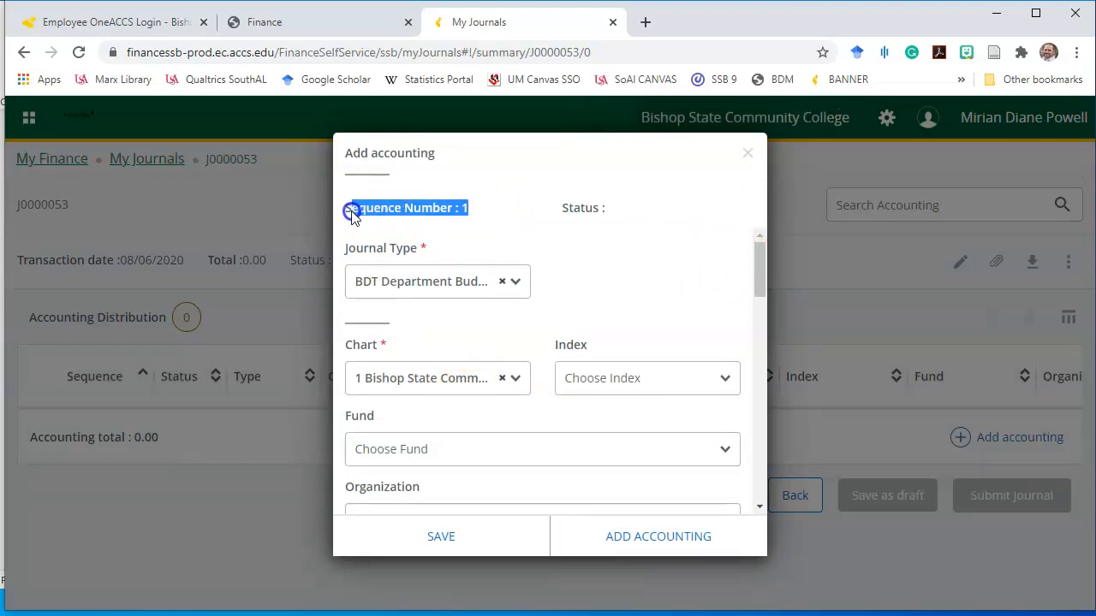
pyautogui.click(479, 211)
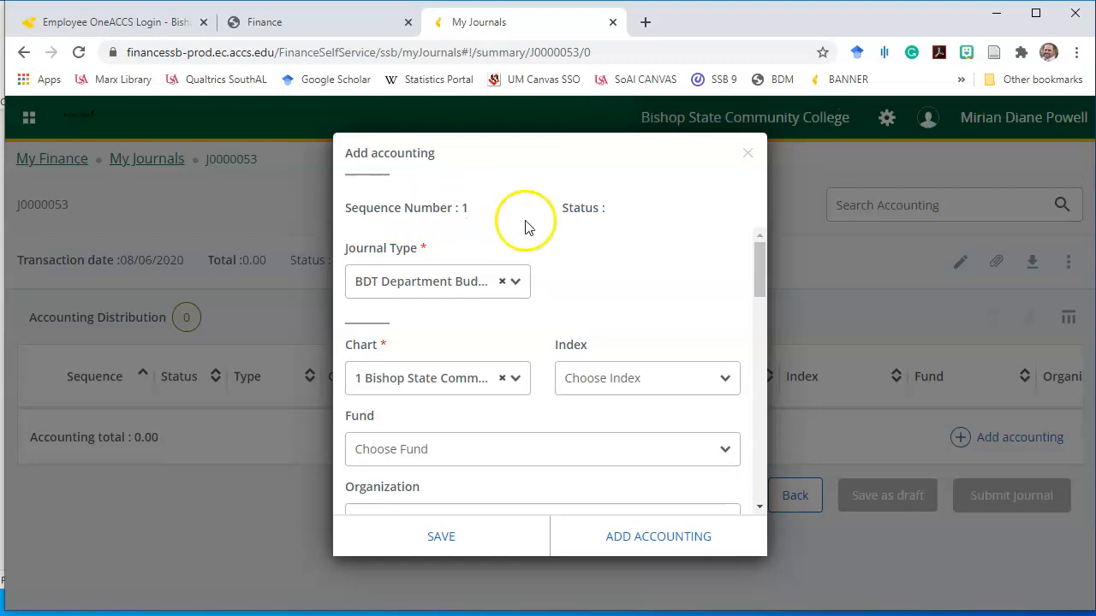
pyautogui.moveTo(761, 260); pyautogui.dragTo(759, 294)
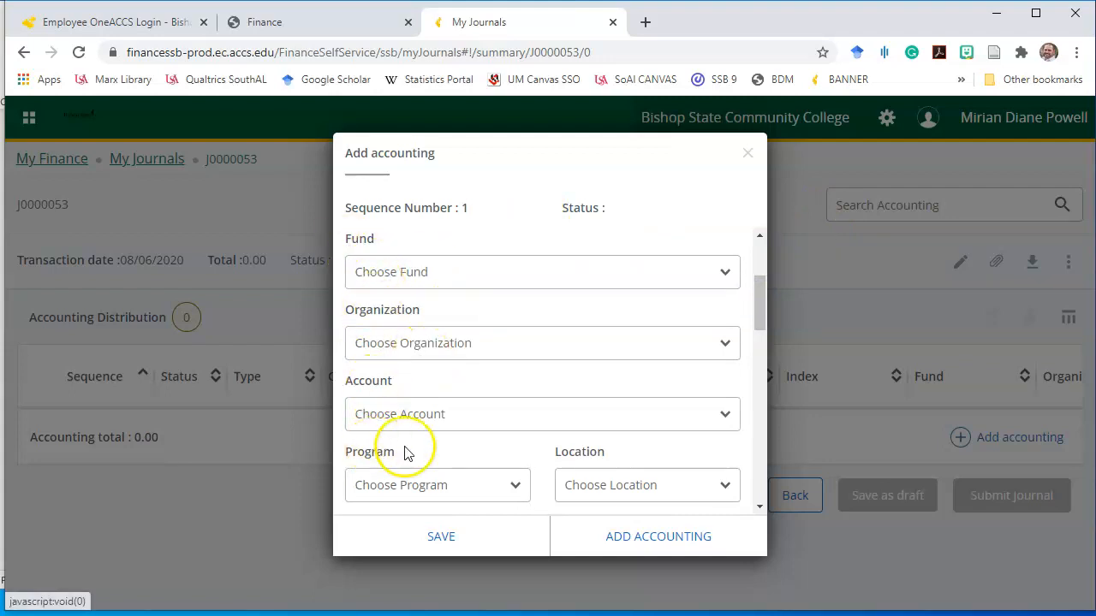
pyautogui.moveTo(757, 292); pyautogui.dragTo(756, 367)
pyautogui.click(652, 329)
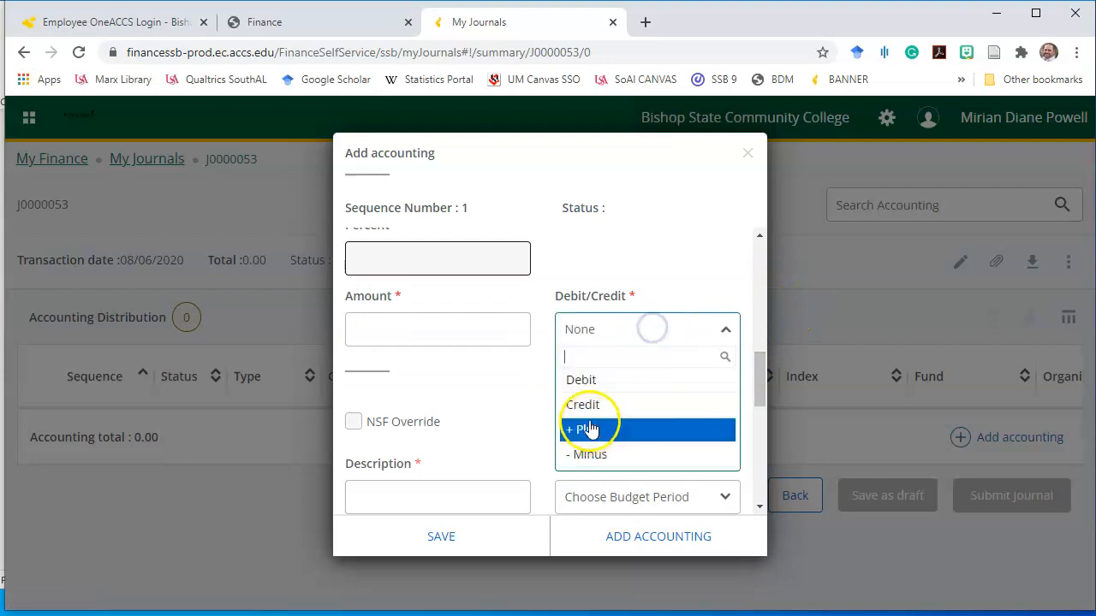
pyautogui.click(758, 341)
pyautogui.moveTo(754, 330); pyautogui.dragTo(752, 291)
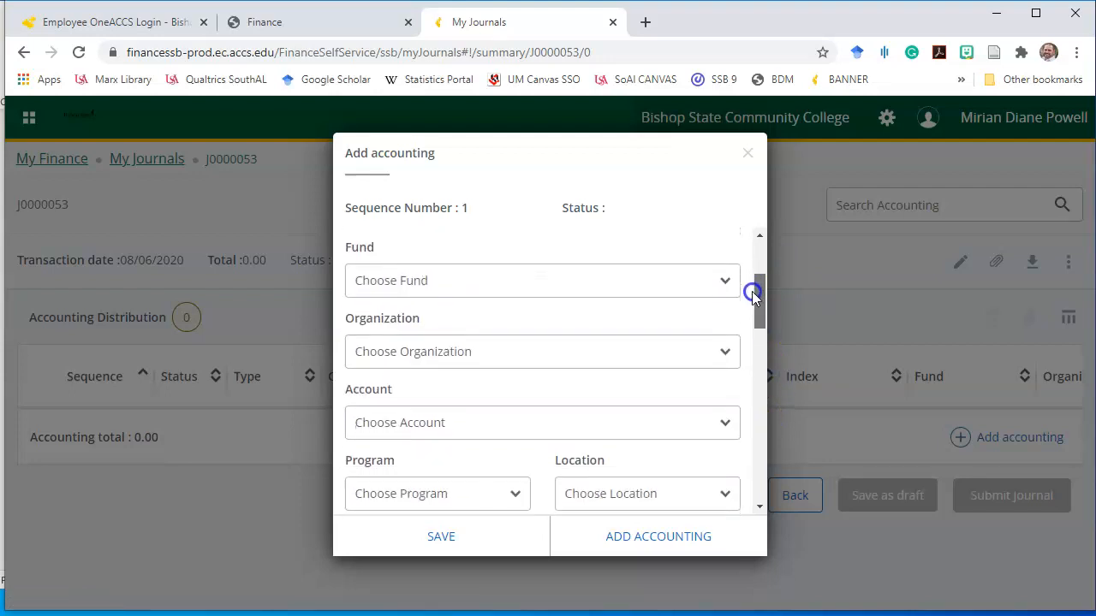
# Set fund 110300, organization 601010 Computing Support and account 720500 Materials and Supplies - MS
pyautogui.click(485, 279)
pyautogui.write('110300')
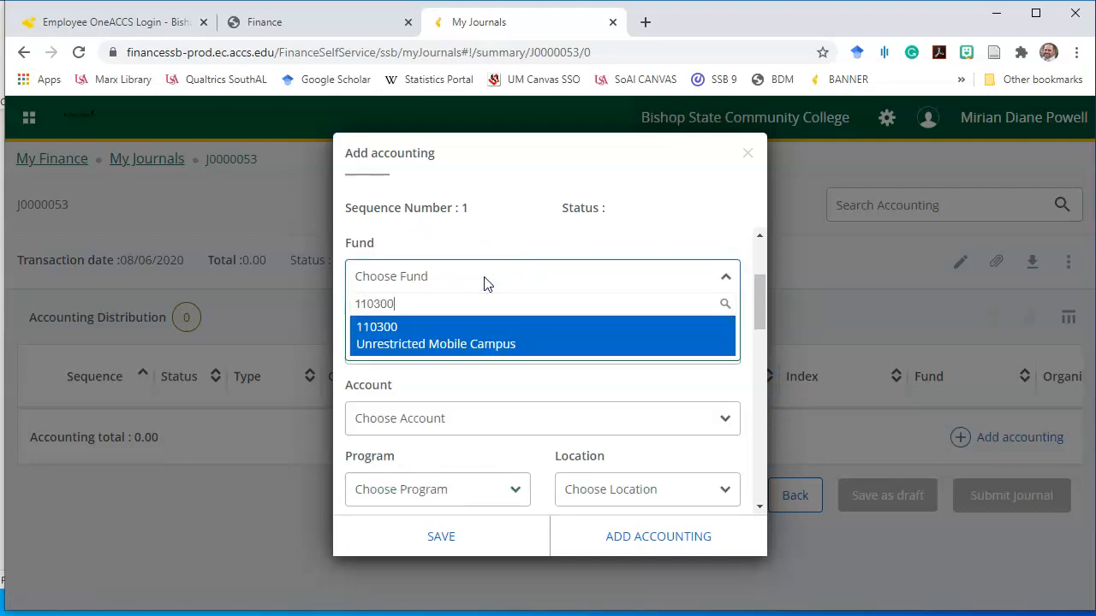
pyautogui.click(437, 338)
pyautogui.click(436, 351)
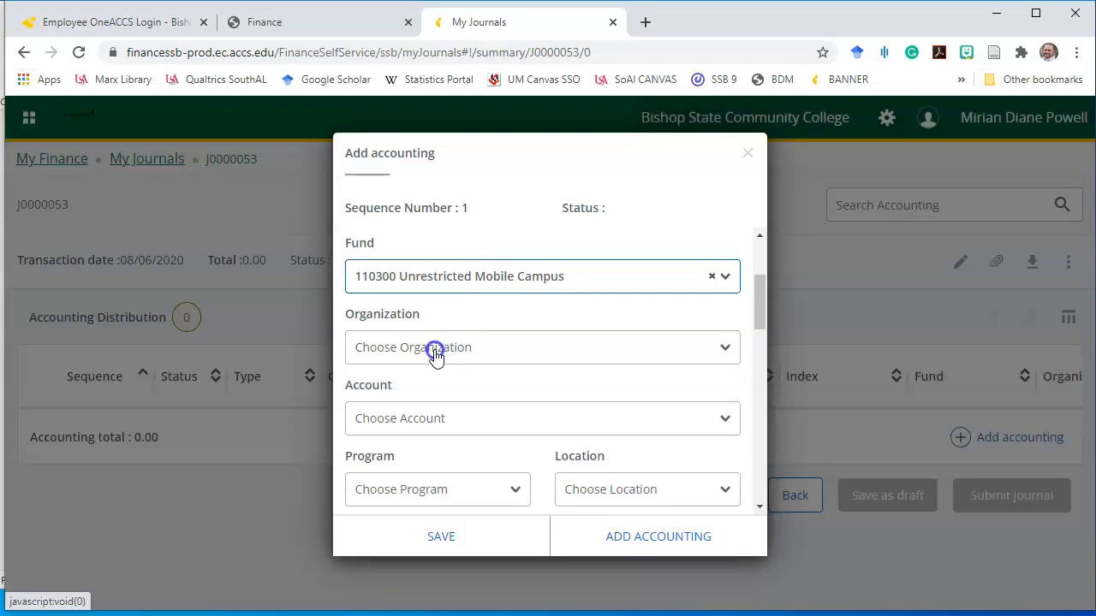
pyautogui.write('6')
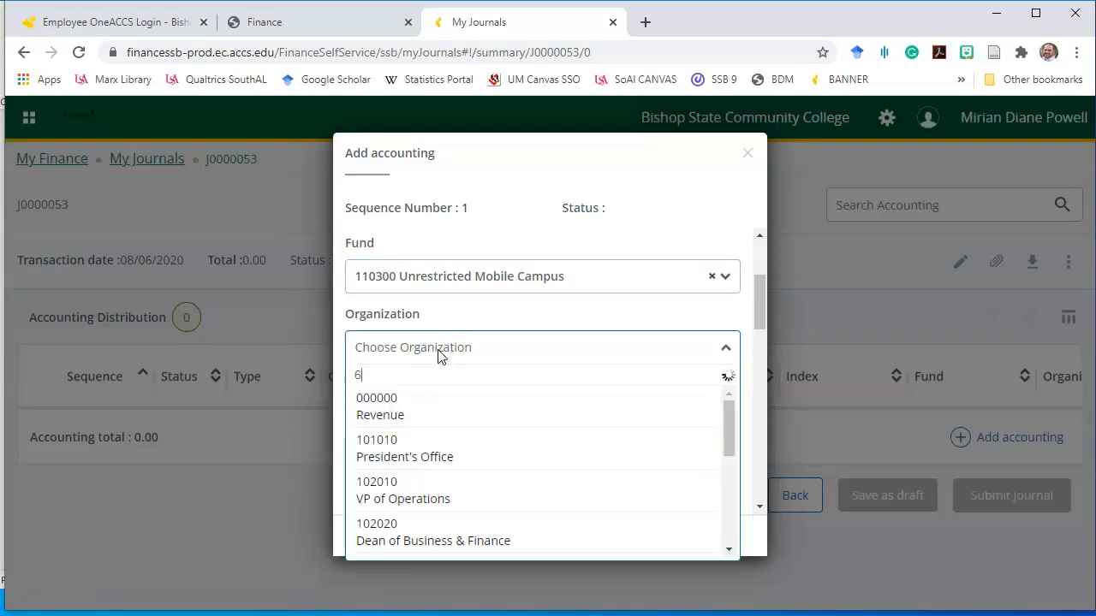
pyautogui.write('01010')
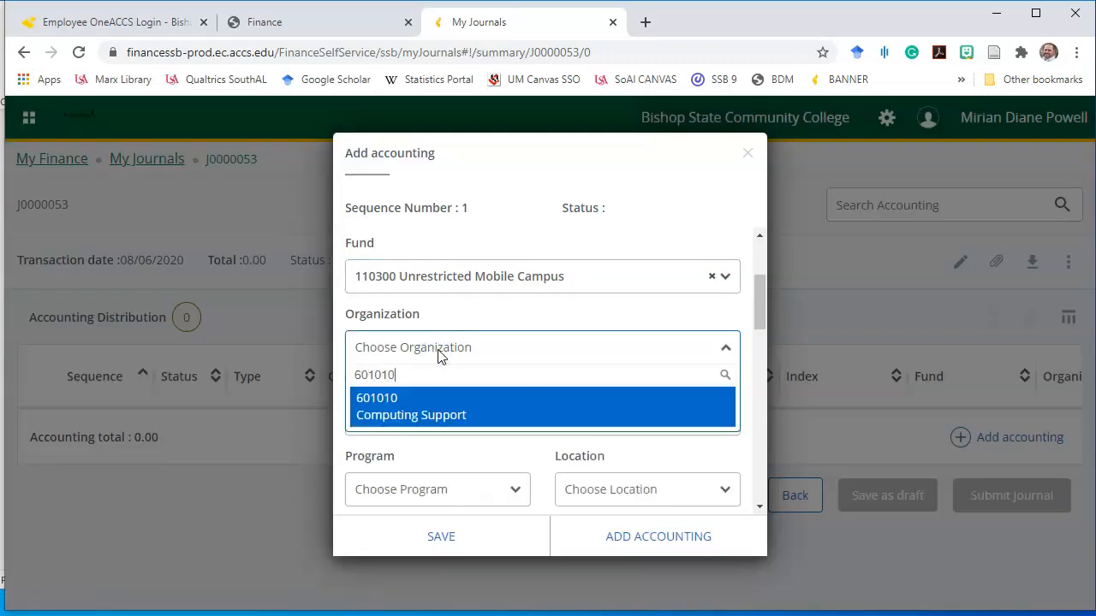
pyautogui.click(456, 398)
pyautogui.click(492, 422)
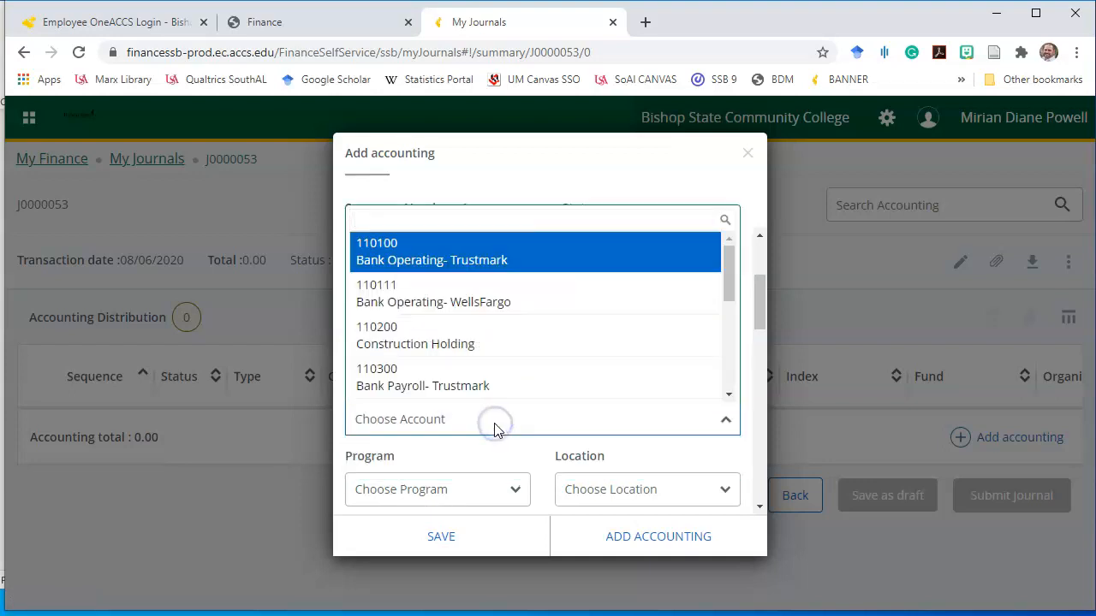
pyautogui.write('72')
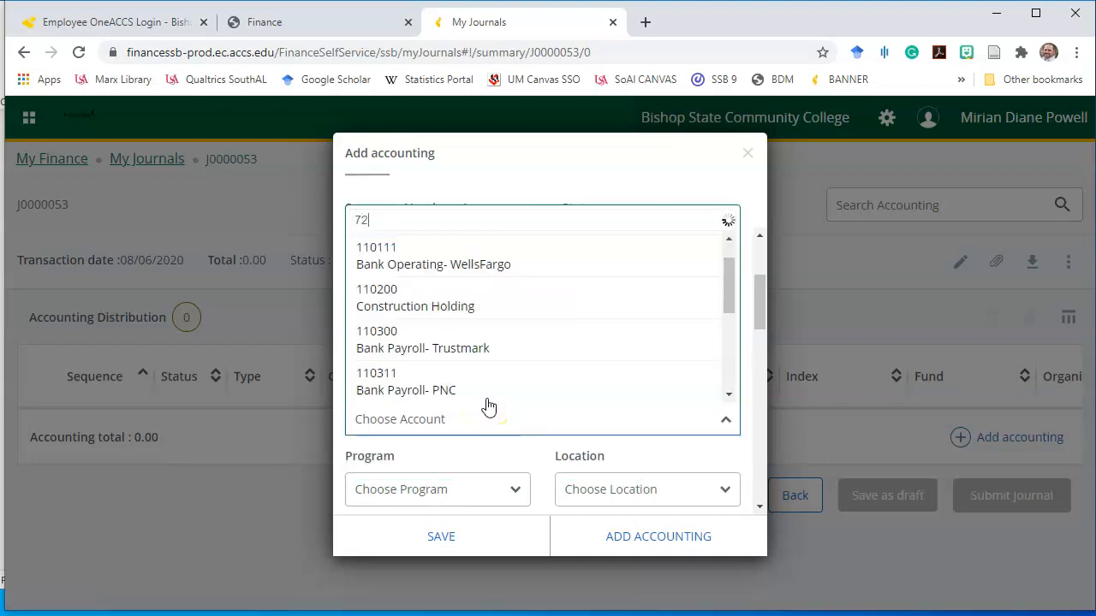
pyautogui.write('0500')
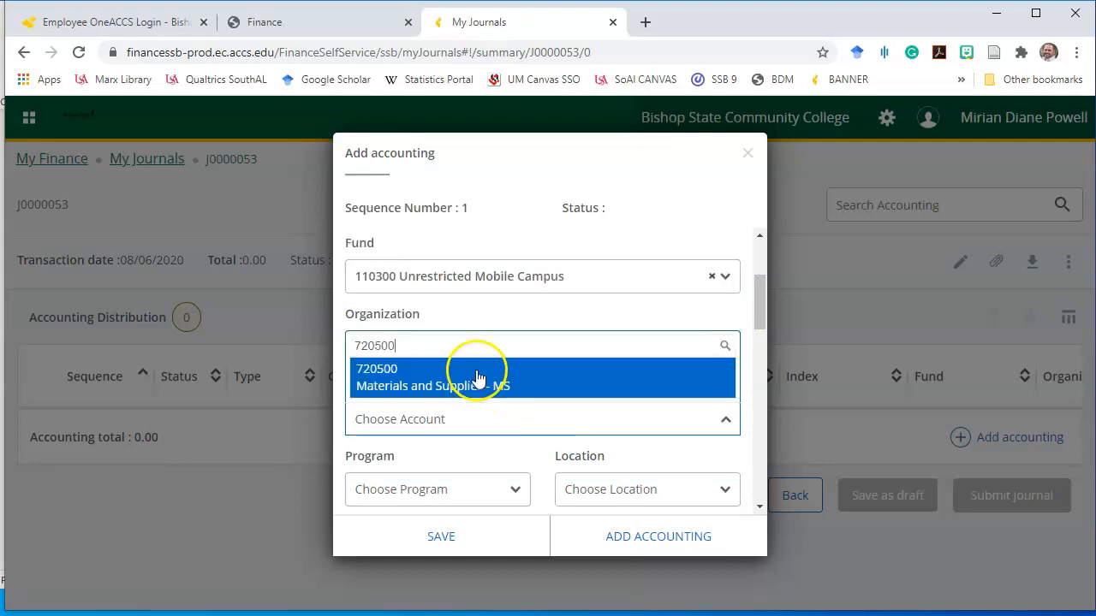
pyautogui.click(478, 378)
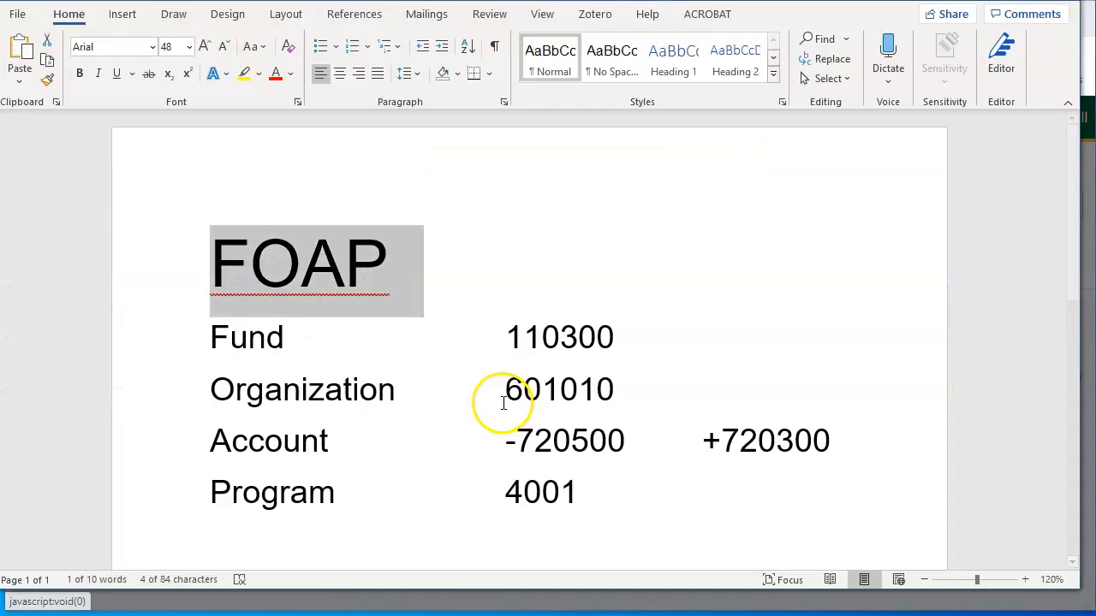
pyautogui.moveTo(489, 436); pyautogui.dragTo(623, 440)
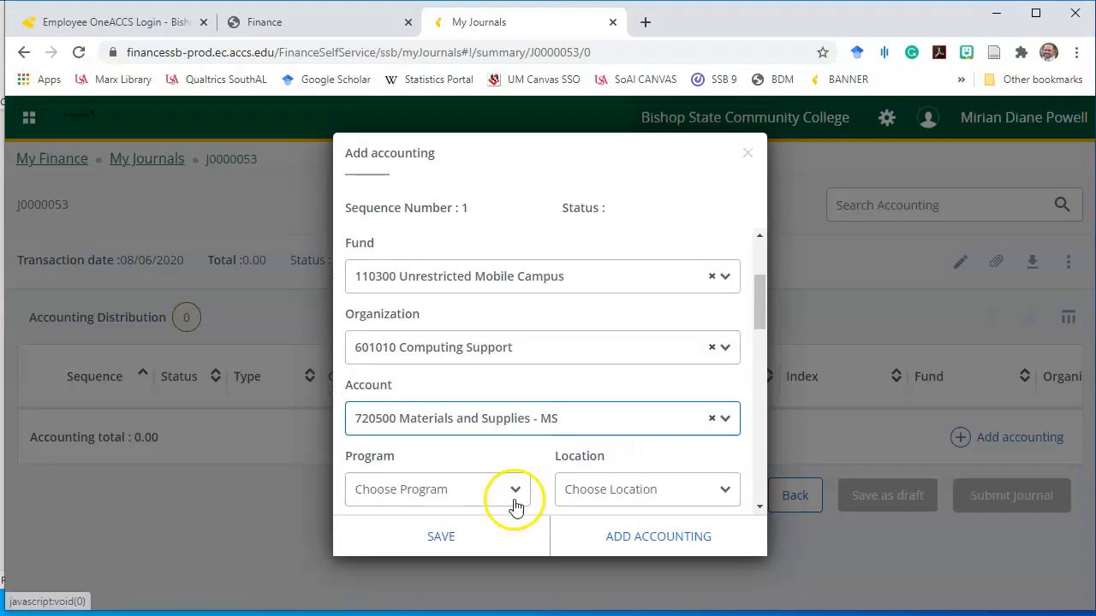
pyautogui.click(482, 488)
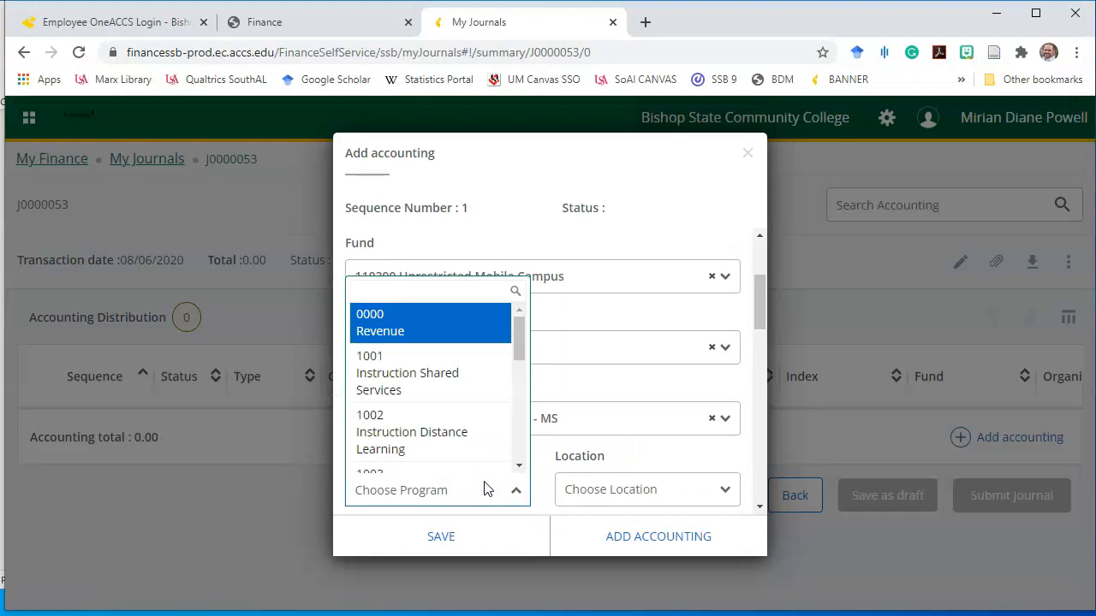
# Choose program 4001 Academic Support-Shared Services and enter amount 1 on the first line
pyautogui.write('4001')
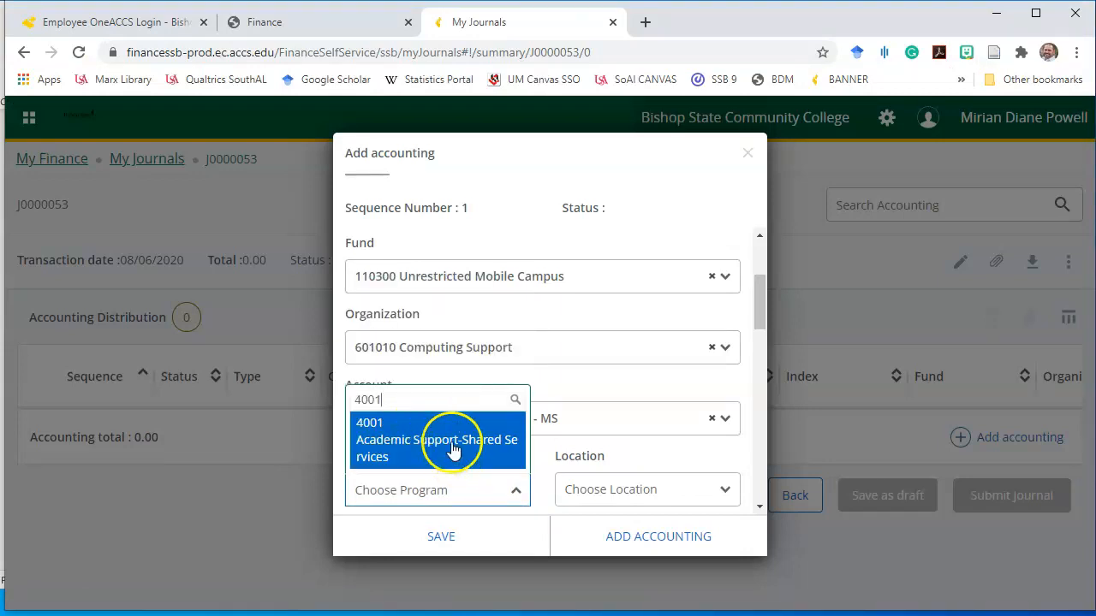
pyautogui.click(453, 449)
pyautogui.moveTo(756, 306); pyautogui.dragTo(759, 385)
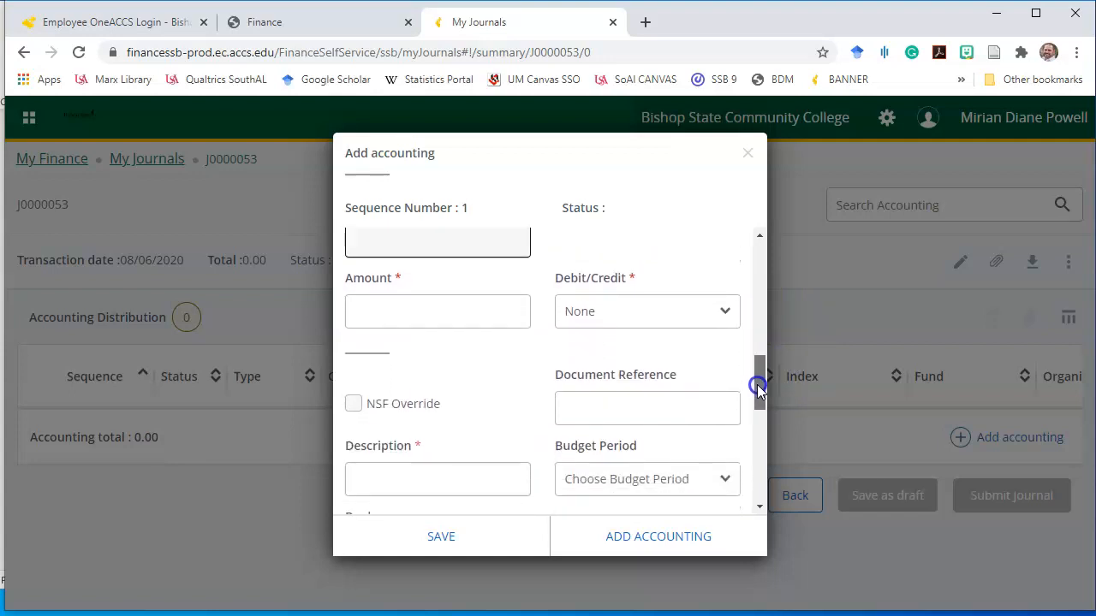
pyautogui.click(425, 313)
pyautogui.write('1')
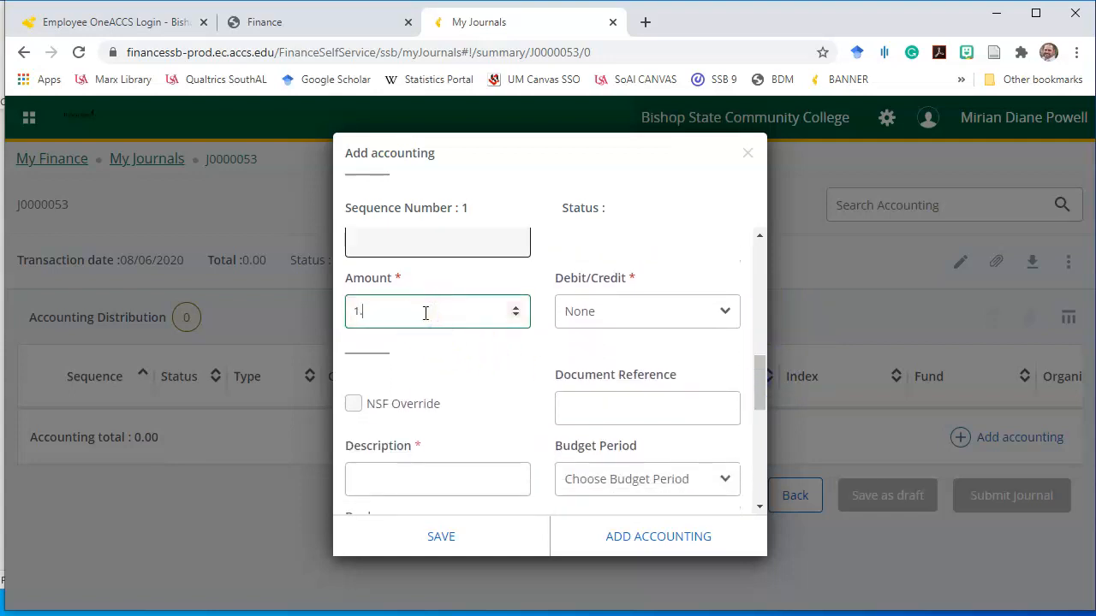
# Mark the first line as Minus and enter the description Test
pyautogui.click(615, 333)
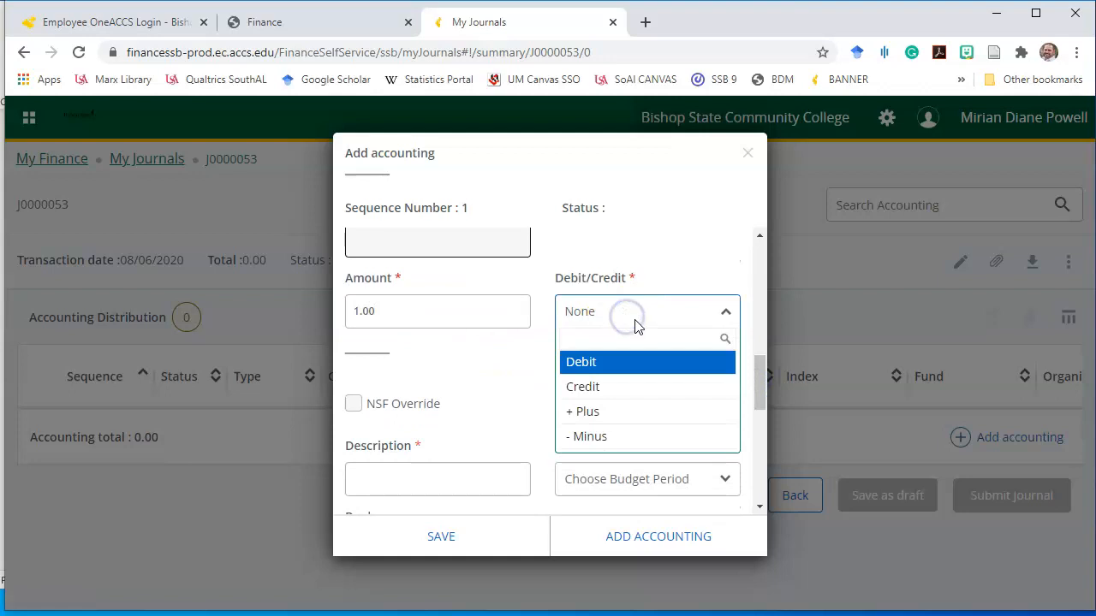
pyautogui.click(612, 438)
pyautogui.moveTo(765, 383); pyautogui.dragTo(759, 406)
pyautogui.click(423, 338)
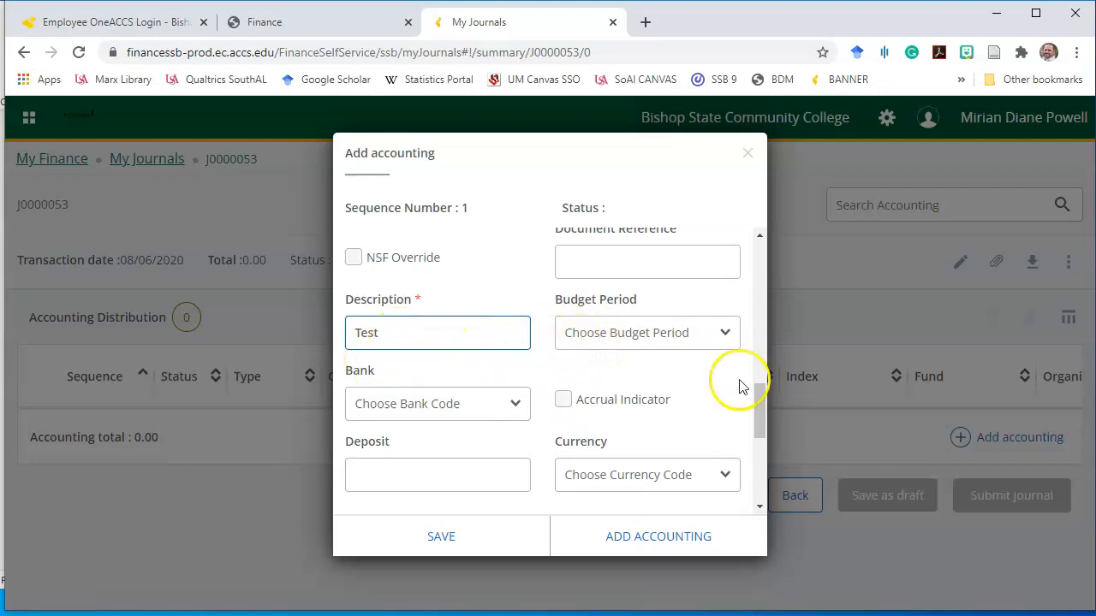
pyautogui.moveTo(760, 395); pyautogui.dragTo(751, 476)
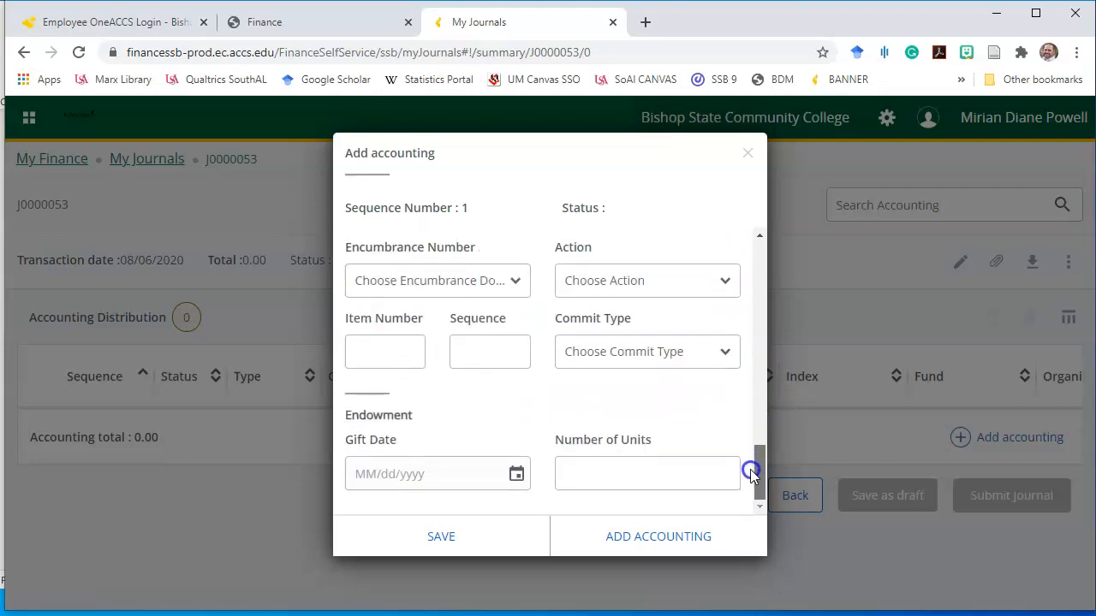
# Save the first line and give the new second line fund 110300
pyautogui.click(641, 537)
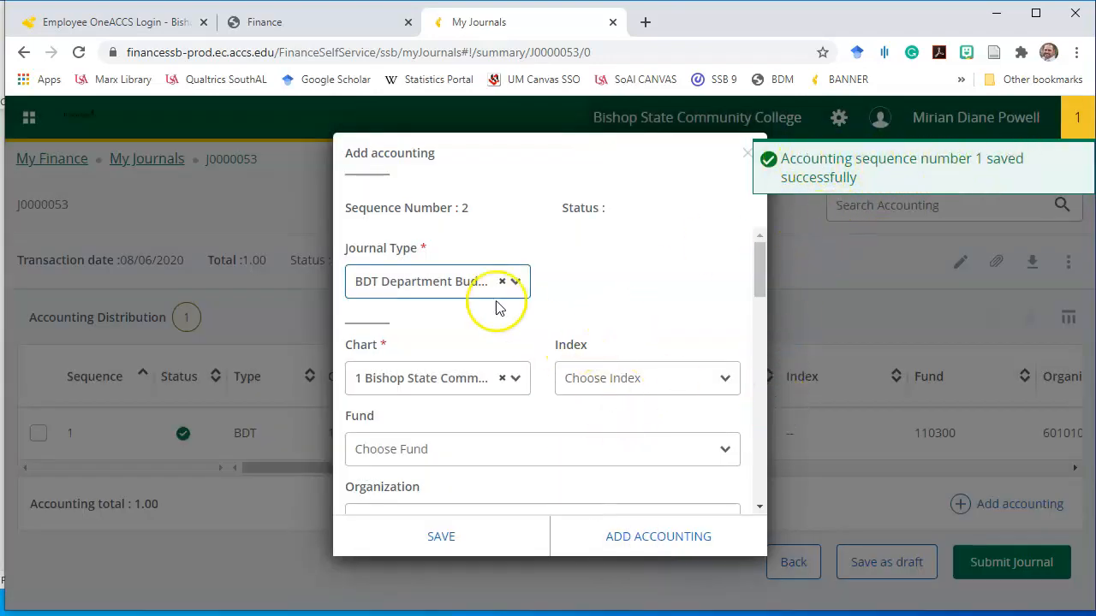
pyautogui.moveTo(288, 198); pyautogui.dragTo(437, 212)
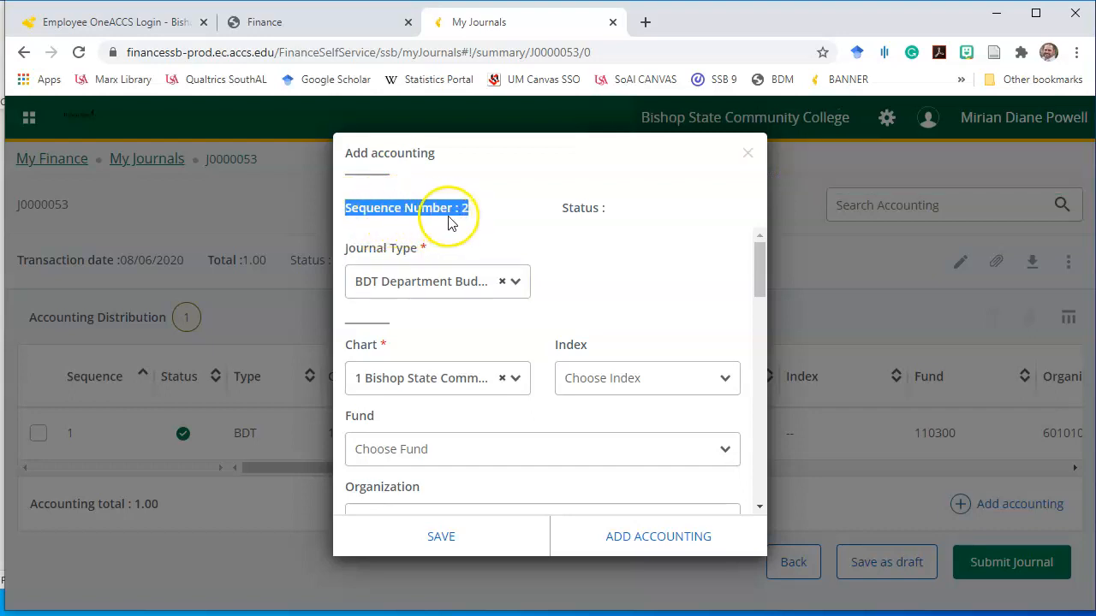
pyautogui.moveTo(765, 258); pyautogui.dragTo(758, 293)
pyautogui.click(490, 288)
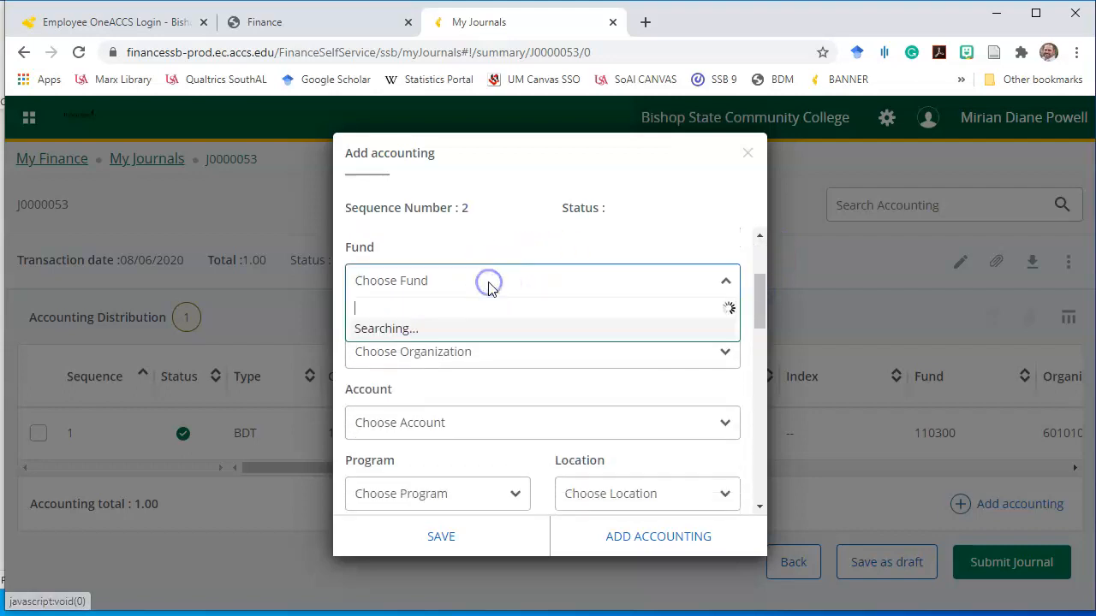
pyautogui.write('110300')
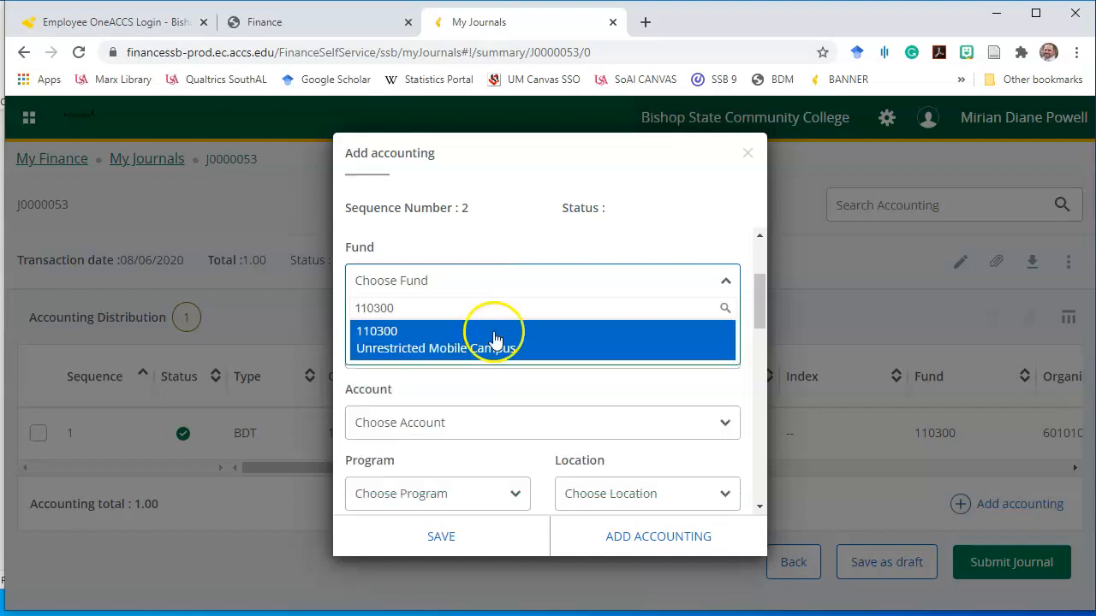
pyautogui.click(494, 339)
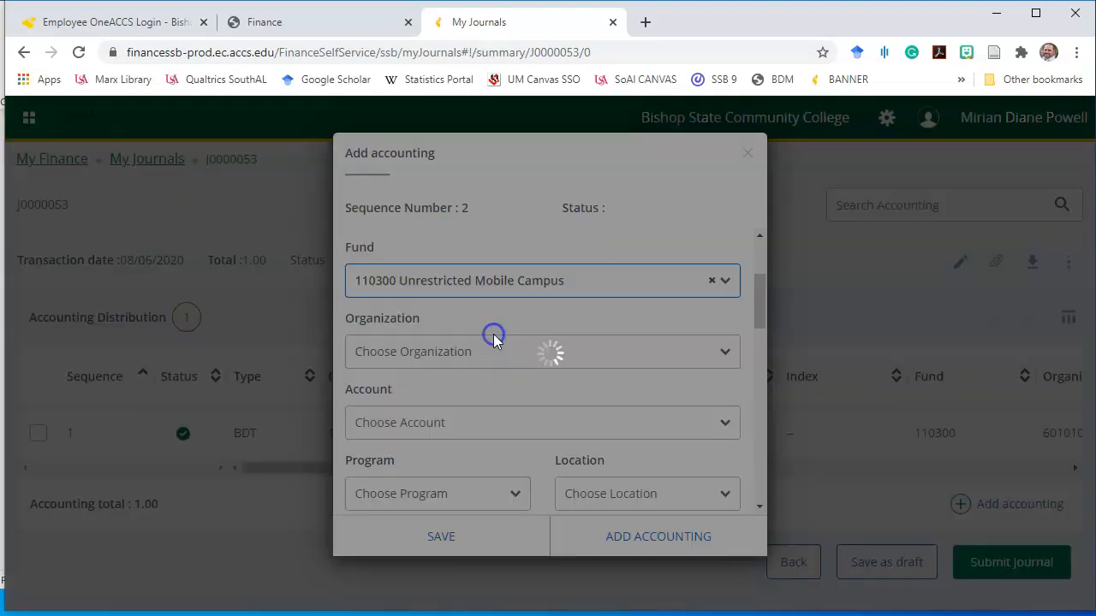
# Set organization 601010 Computing Support and check the +720300 account in the Word FOAP notes
pyautogui.click(447, 351)
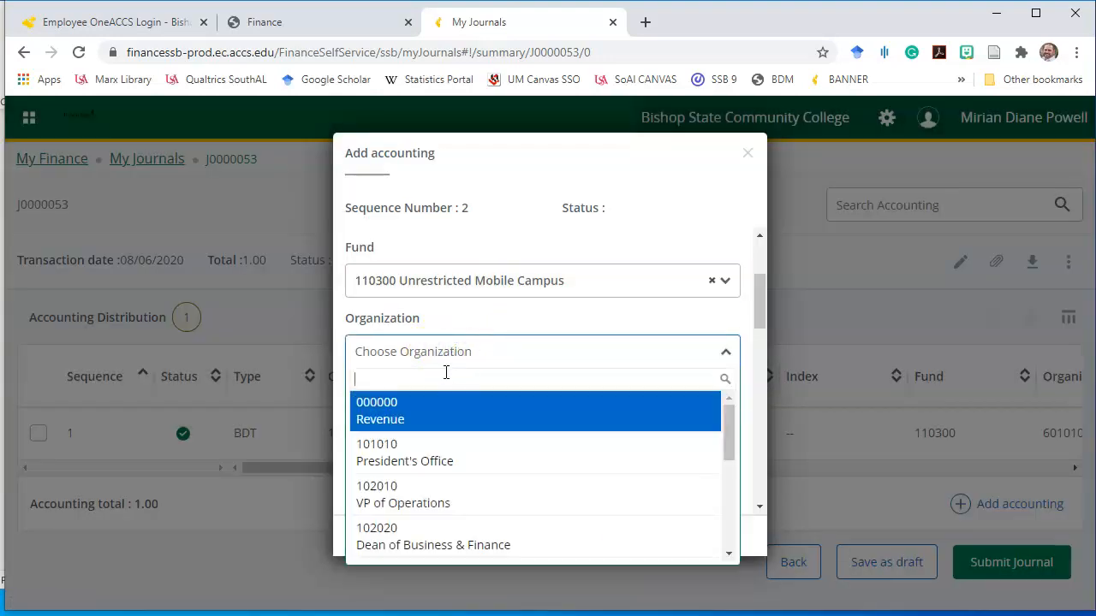
pyautogui.write('601010')
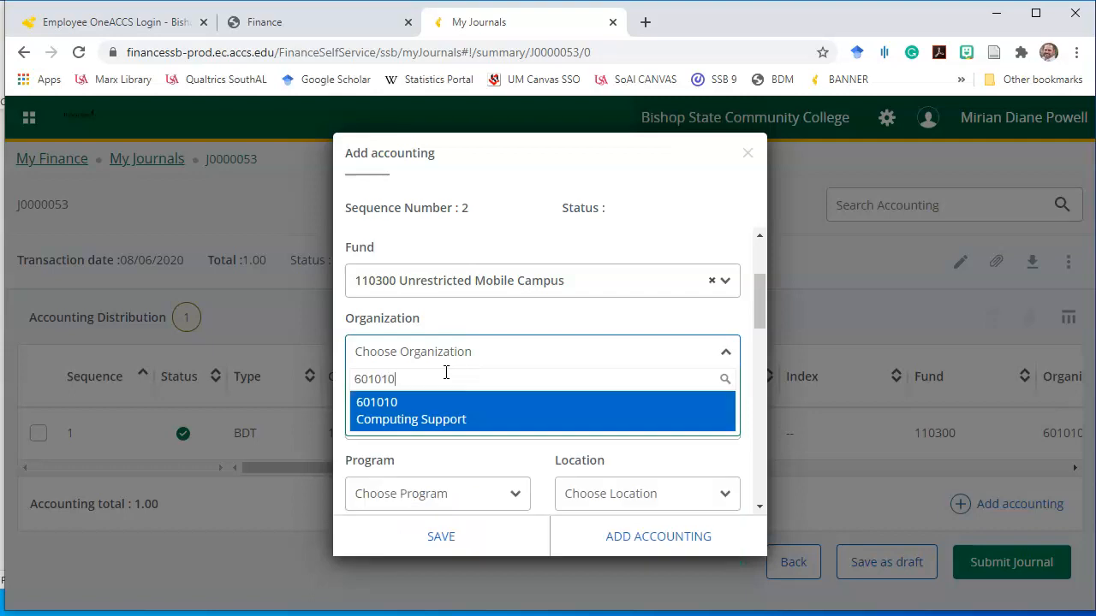
pyautogui.click(432, 424)
pyautogui.click(518, 419)
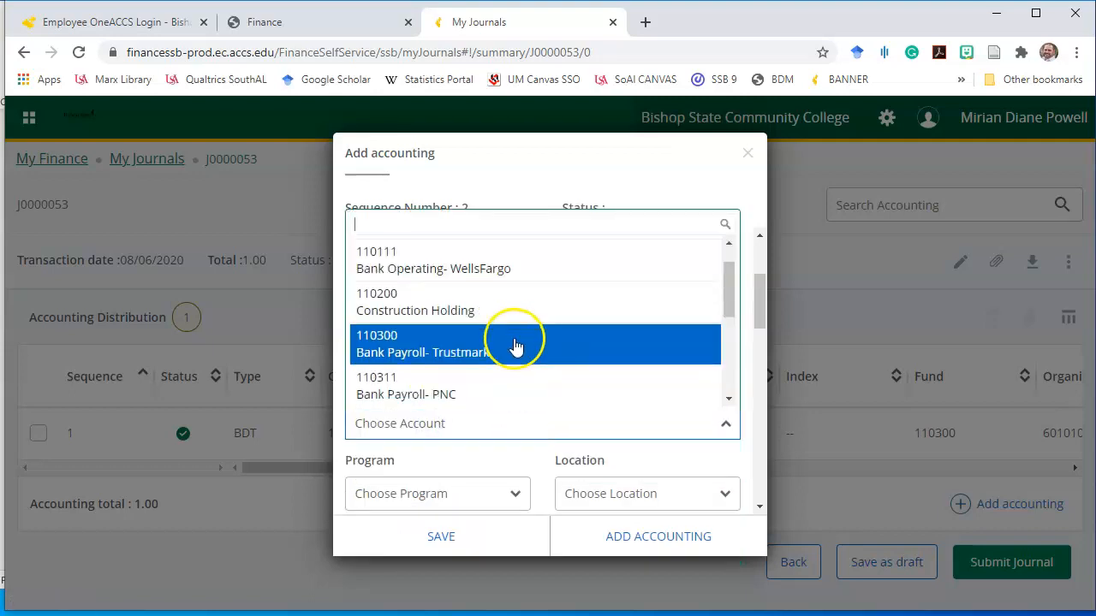
pyautogui.hotkey('alt', 'Tab')
pyautogui.moveTo(753, 442); pyautogui.dragTo(832, 442)
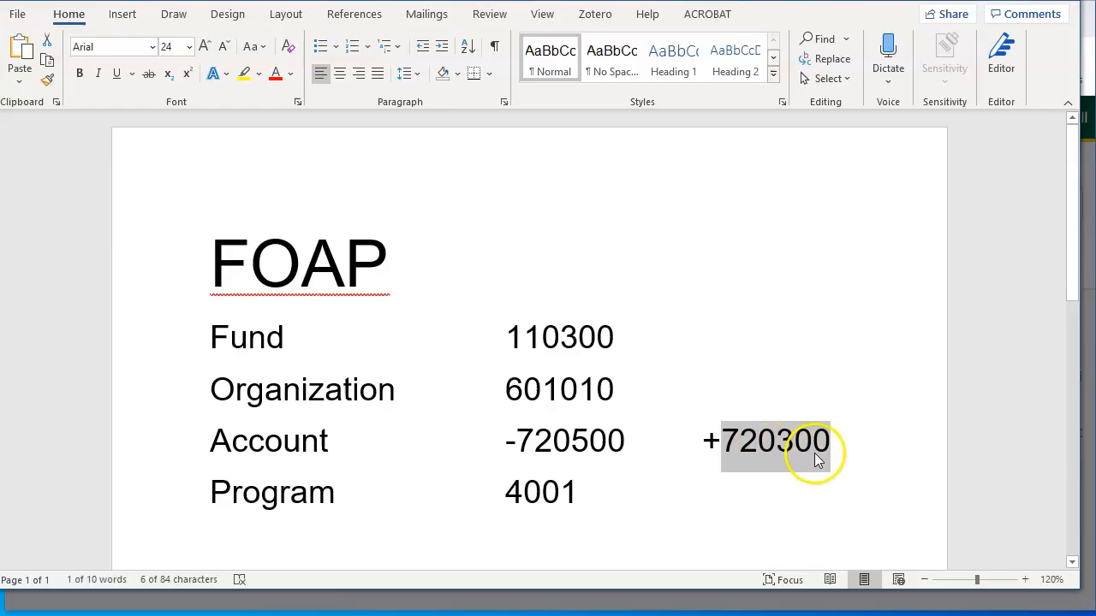
pyautogui.hotkey('alt', 'Tab')
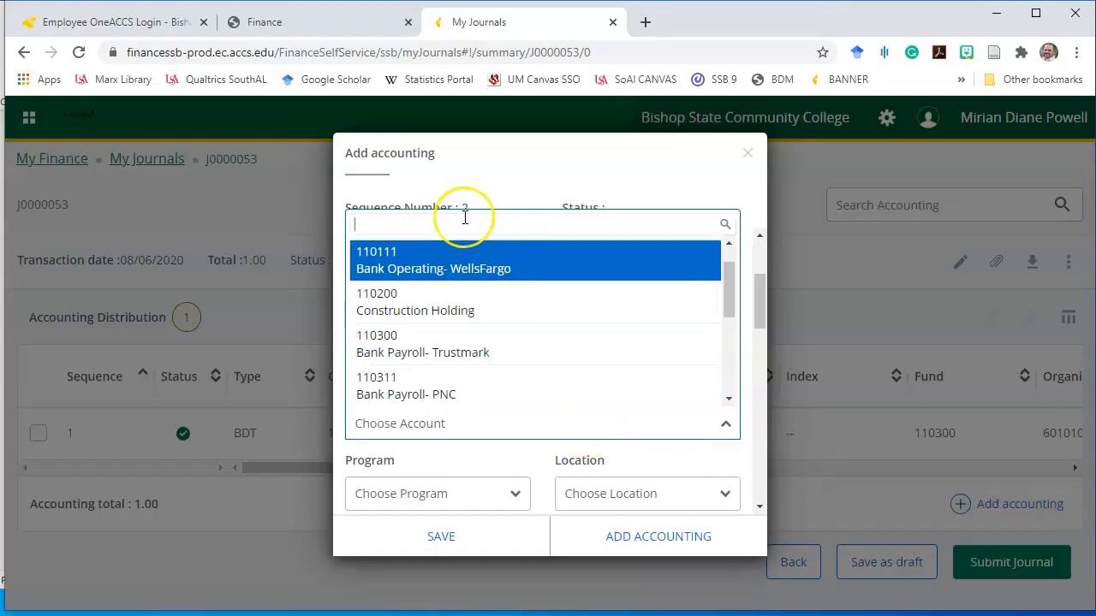
# Set account 720300 Equipment - non capitalized - MS and program 4001 on the second line
pyautogui.write('720300')
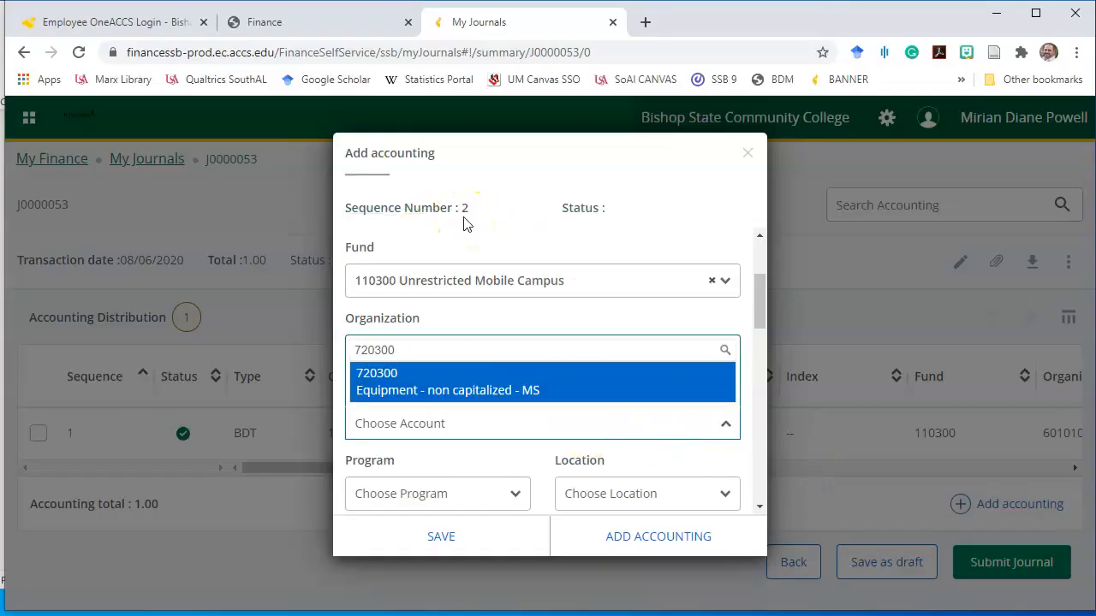
pyautogui.click(439, 389)
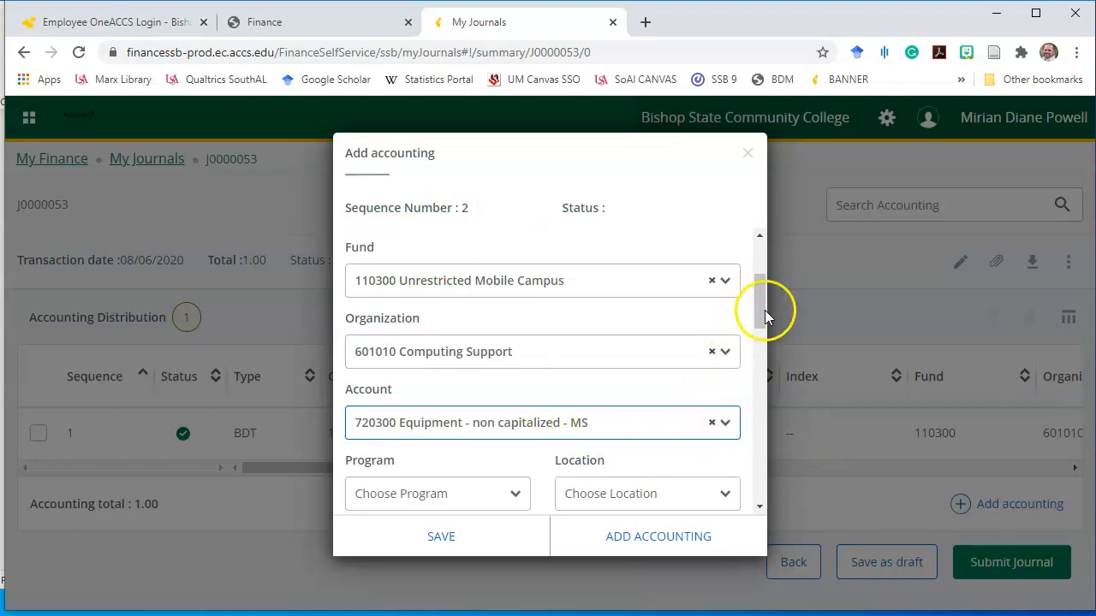
pyautogui.scroll(-2, 769, 303)
pyautogui.click(506, 392)
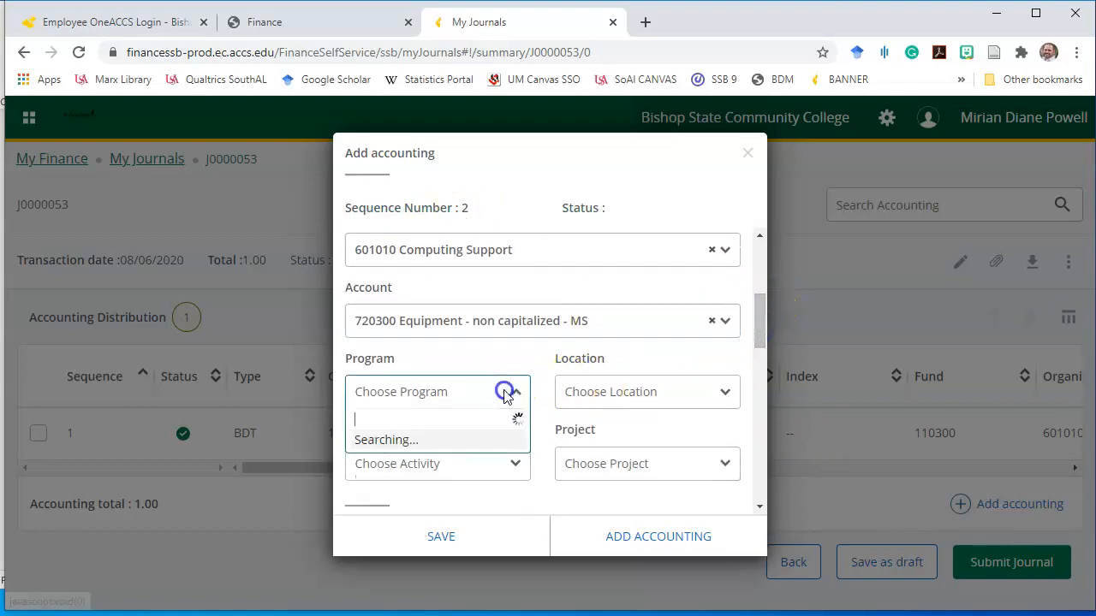
pyautogui.write('400')
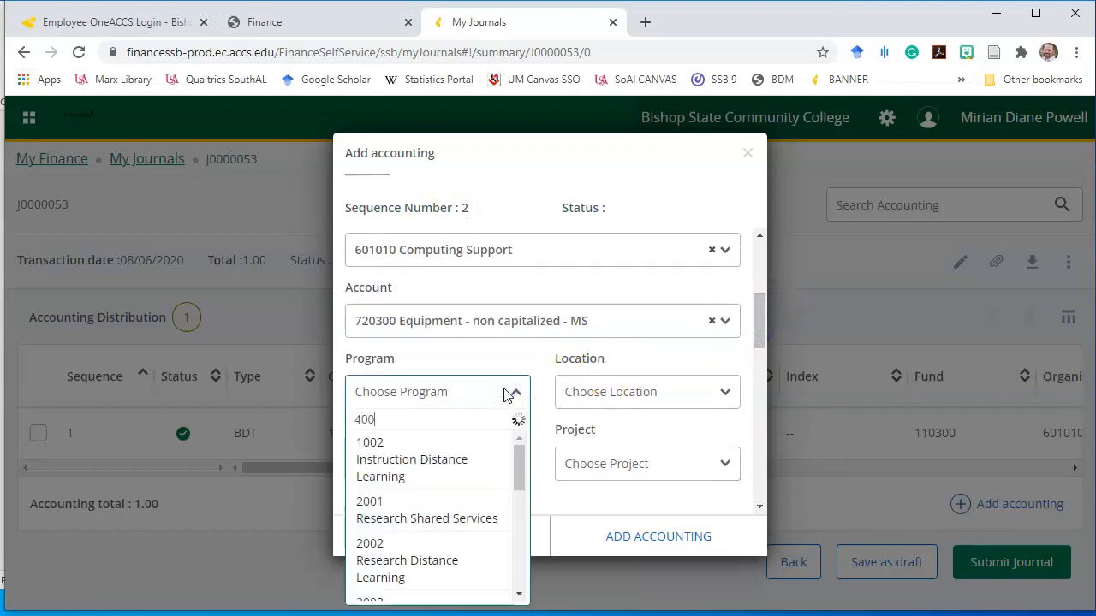
pyautogui.write('1')
pyautogui.click(452, 459)
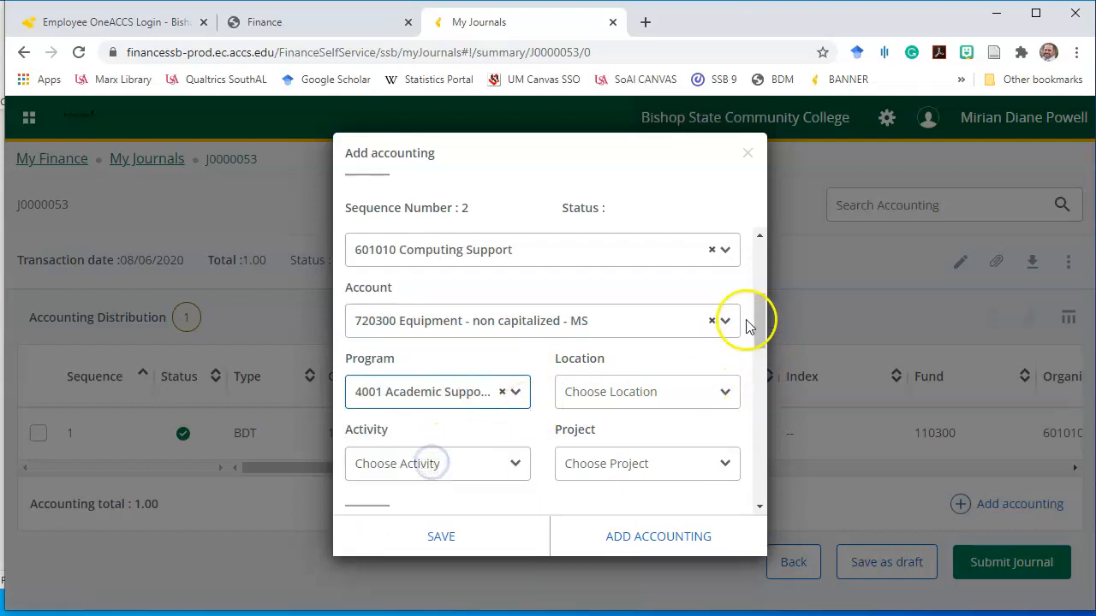
pyautogui.moveTo(756, 316); pyautogui.dragTo(758, 359)
# Enter amount 1 as Plus with description TEST, and save the second line
pyautogui.click(448, 396)
pyautogui.write('1')
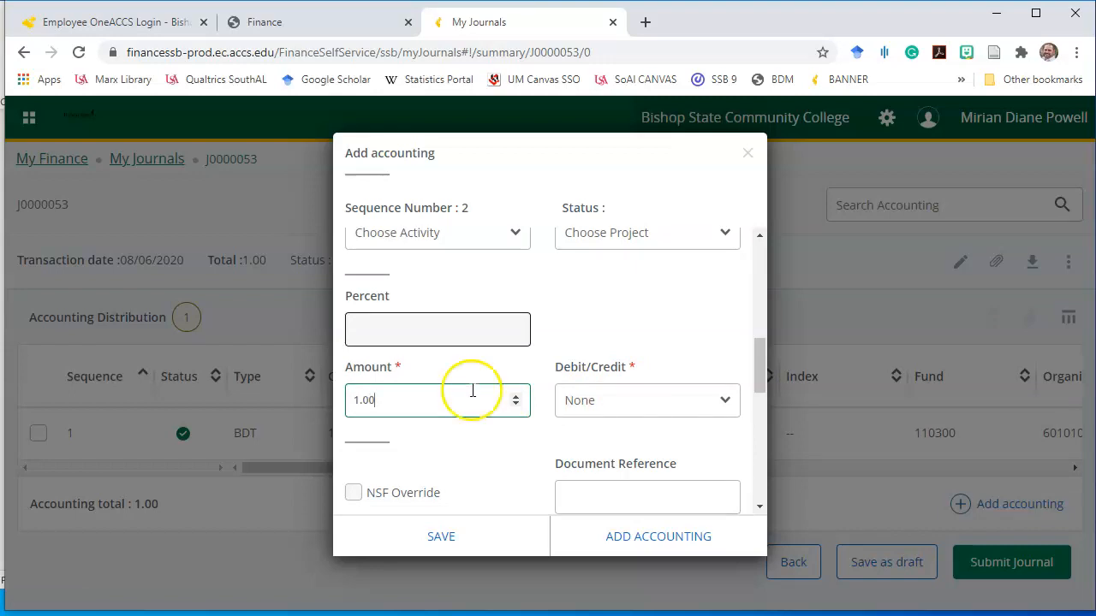
pyautogui.moveTo(760, 361); pyautogui.dragTo(761, 378)
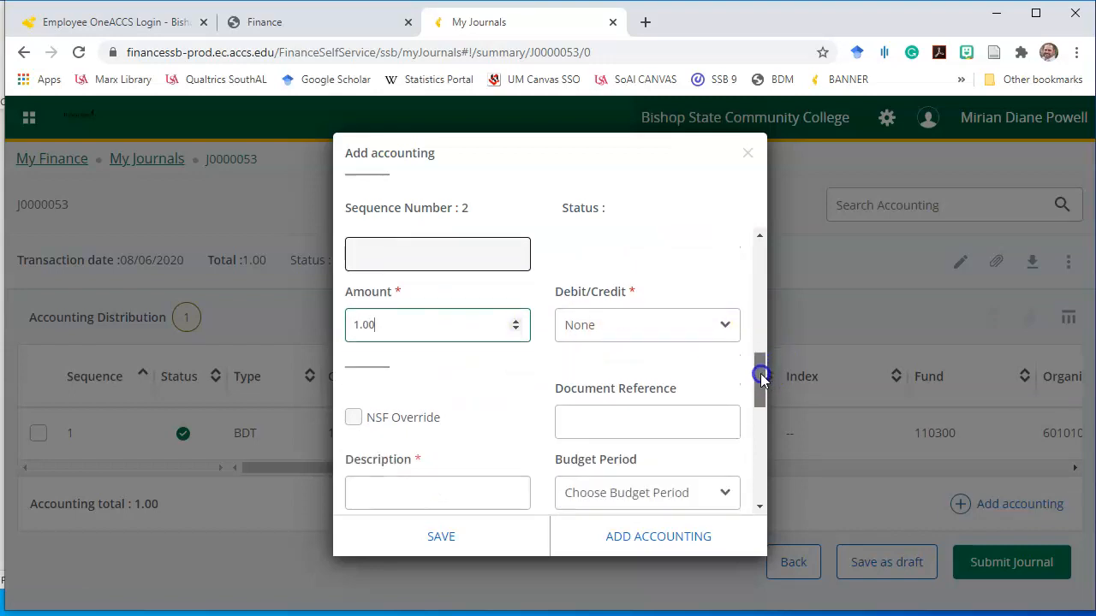
pyautogui.click(626, 332)
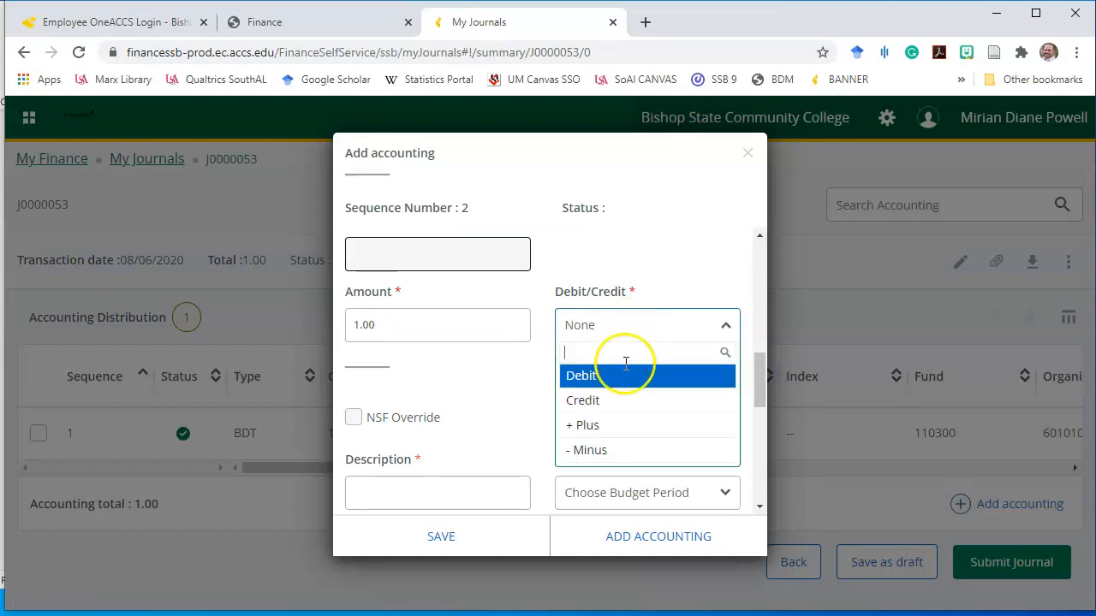
pyautogui.click(618, 427)
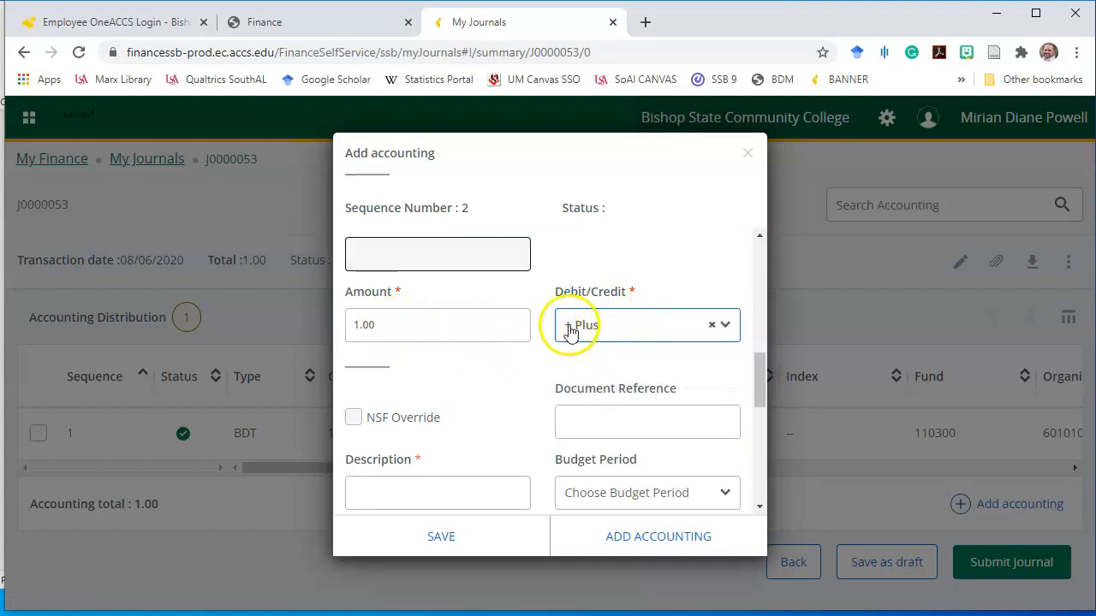
pyautogui.moveTo(760, 372); pyautogui.dragTo(760, 402)
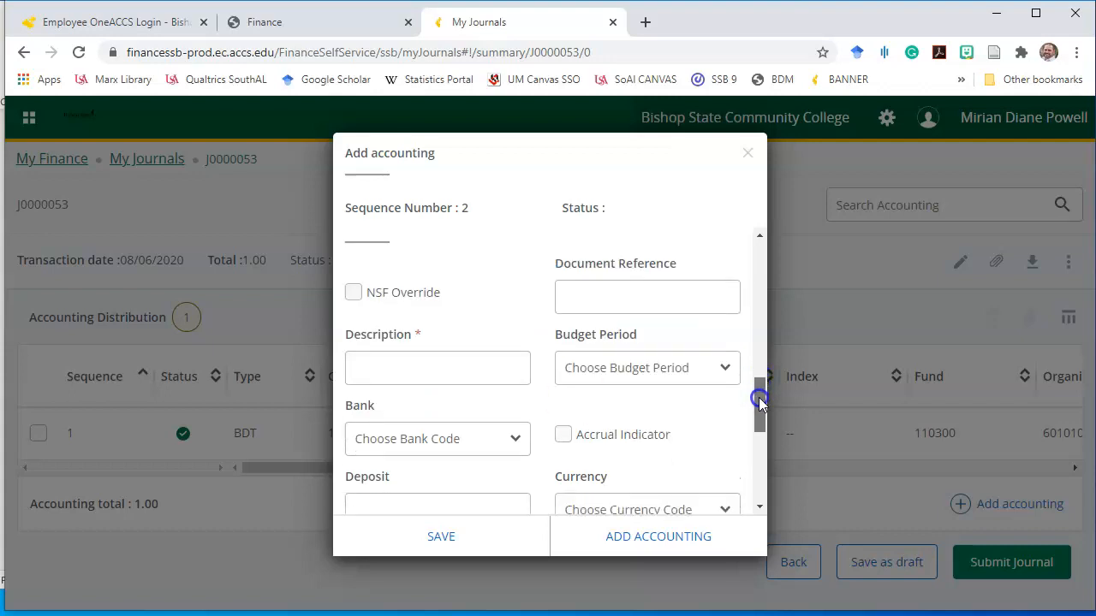
pyautogui.click(371, 370)
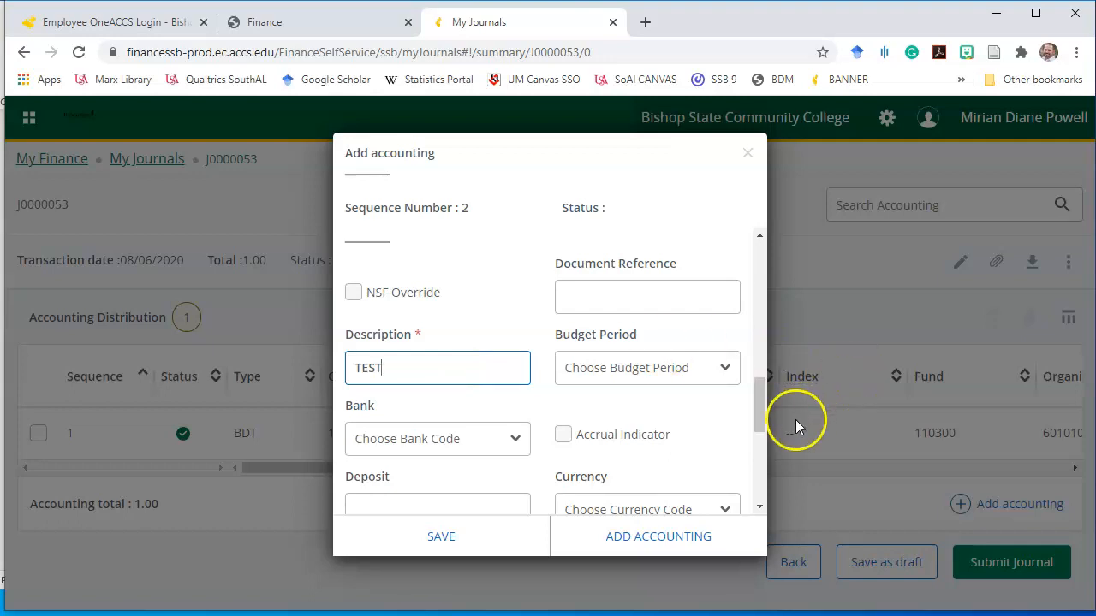
pyautogui.moveTo(761, 395); pyautogui.dragTo(761, 484)
pyautogui.click(644, 538)
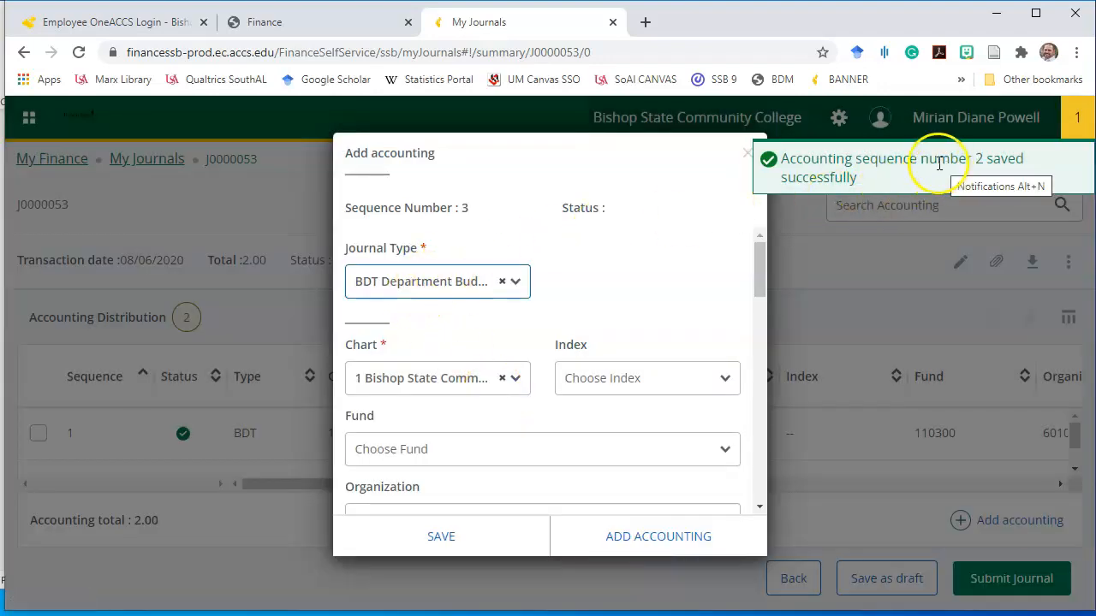
# Close the empty third-line form, leaving J0000053 with two 1.00 lines, Minus and Plus
pyautogui.moveTo(463, 210); pyautogui.dragTo(384, 216)
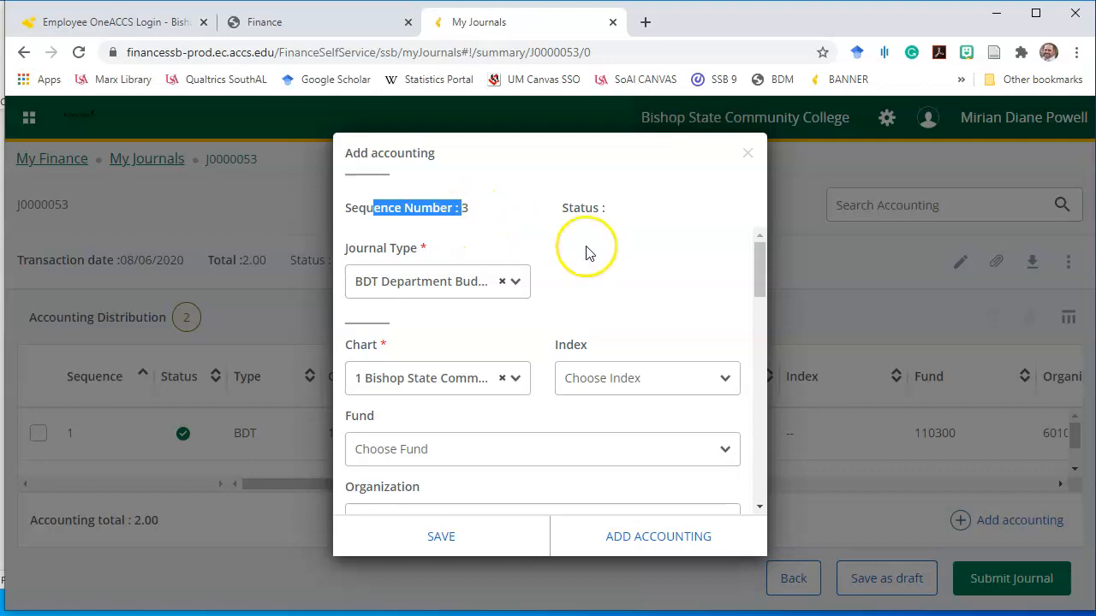
pyautogui.moveTo(758, 257); pyautogui.dragTo(740, 487)
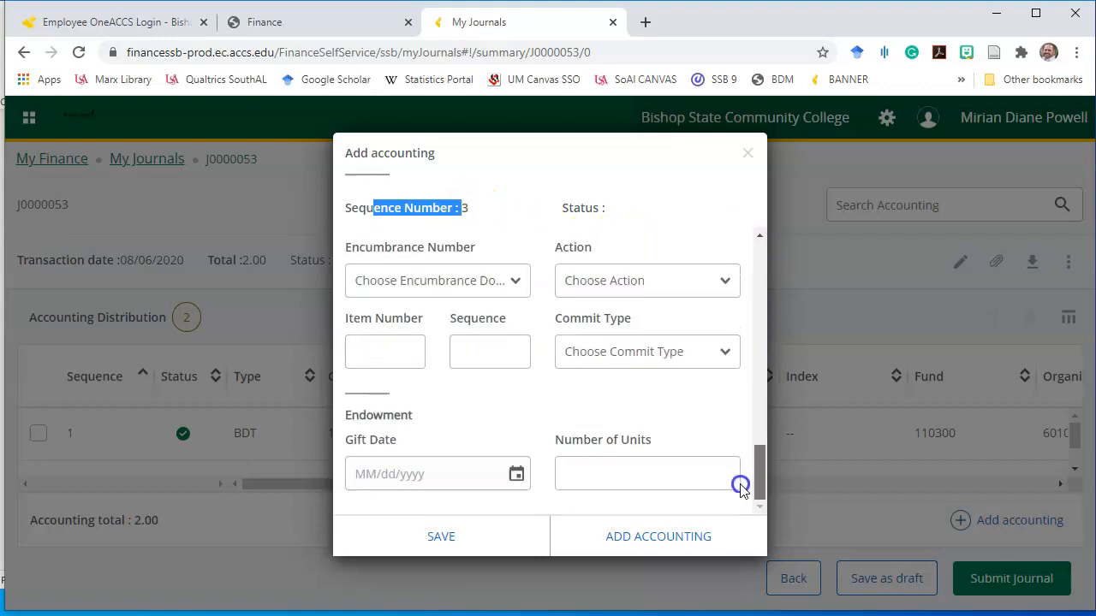
pyautogui.click(747, 154)
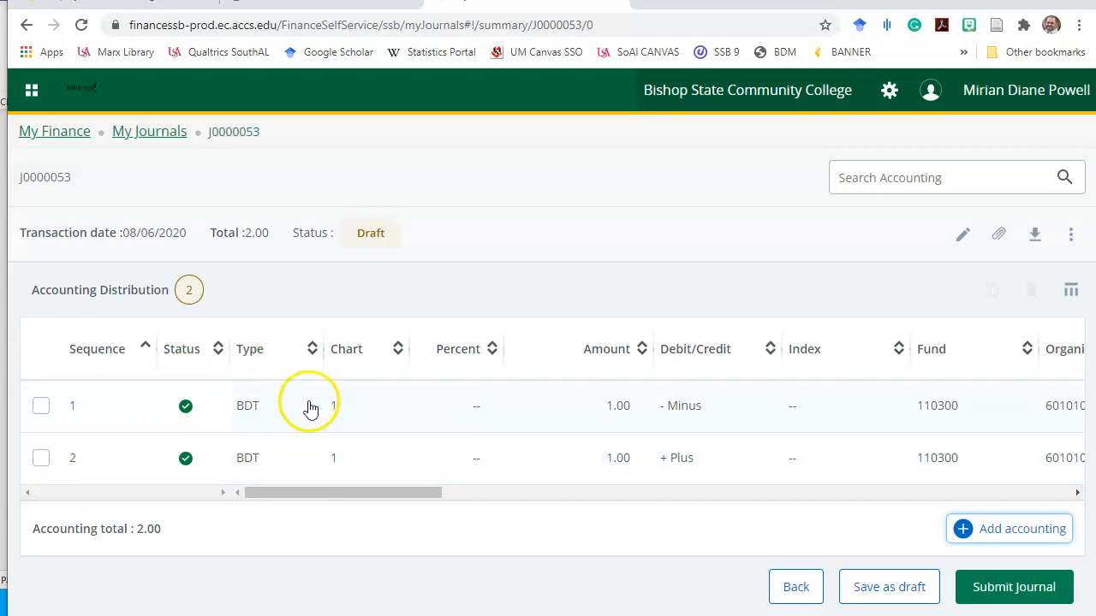
pyautogui.moveTo(314, 495); pyautogui.dragTo(369, 497)
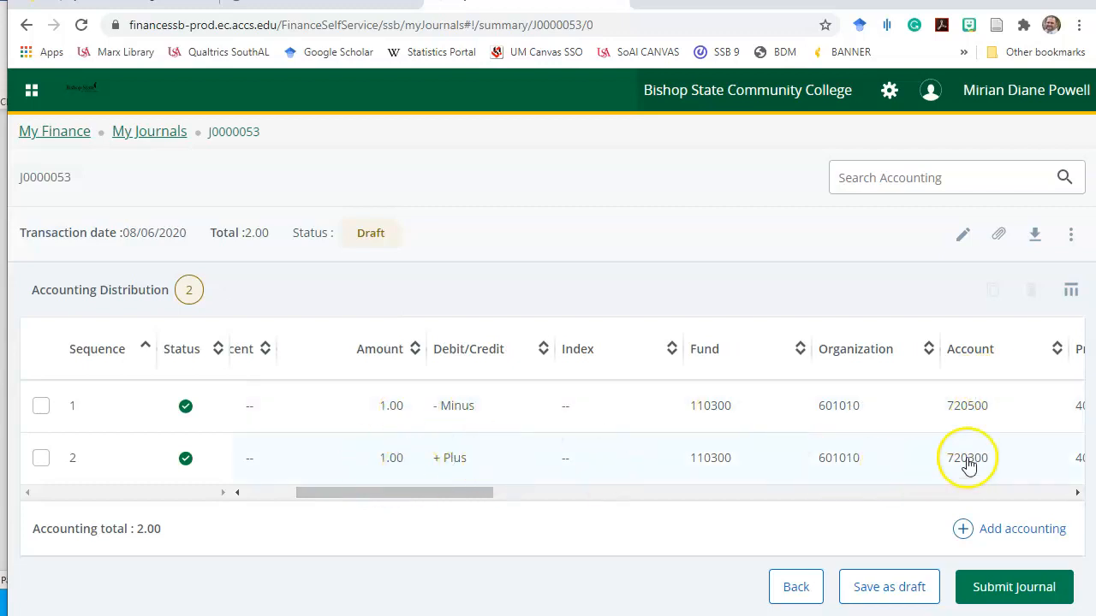
pyautogui.moveTo(369, 492); pyautogui.dragTo(175, 492)
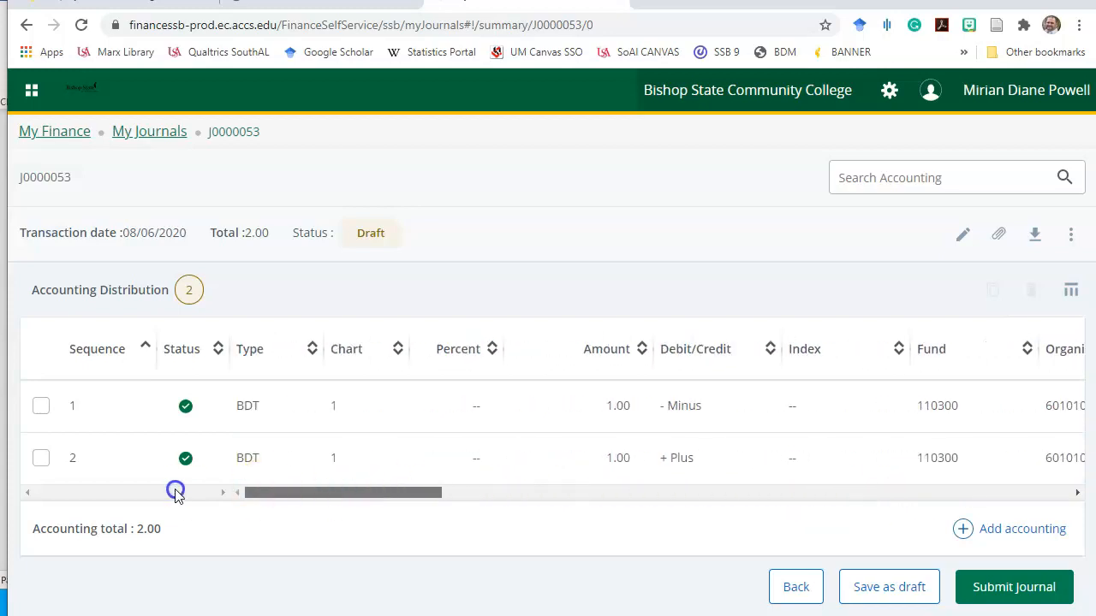
pyautogui.click(1018, 587)
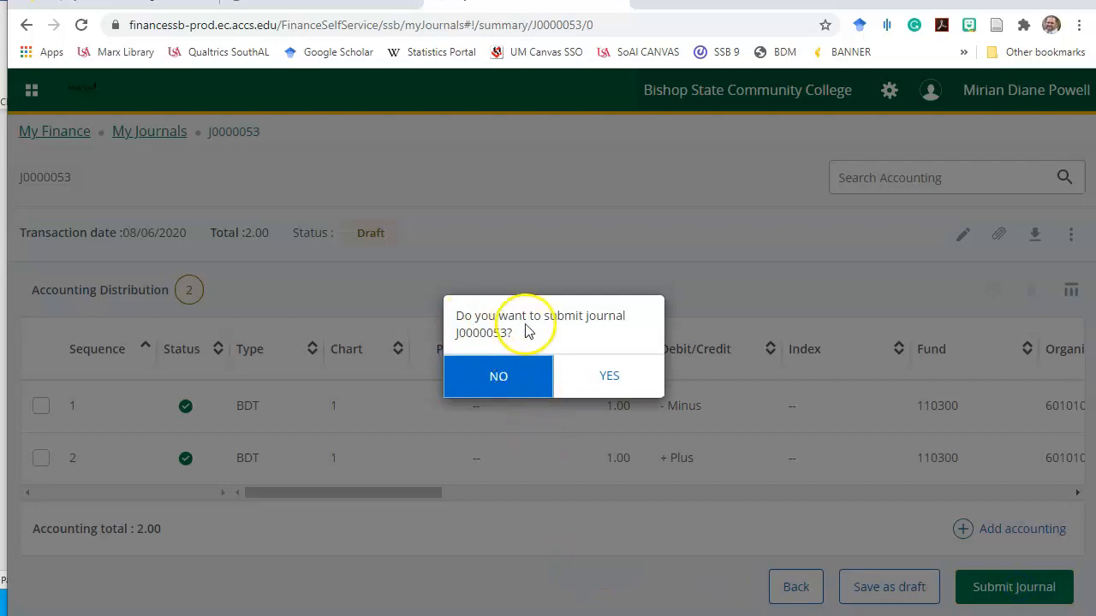
# Confirm submitting J0000053, dismiss the notification, and return to the My Finance home page
pyautogui.click(604, 376)
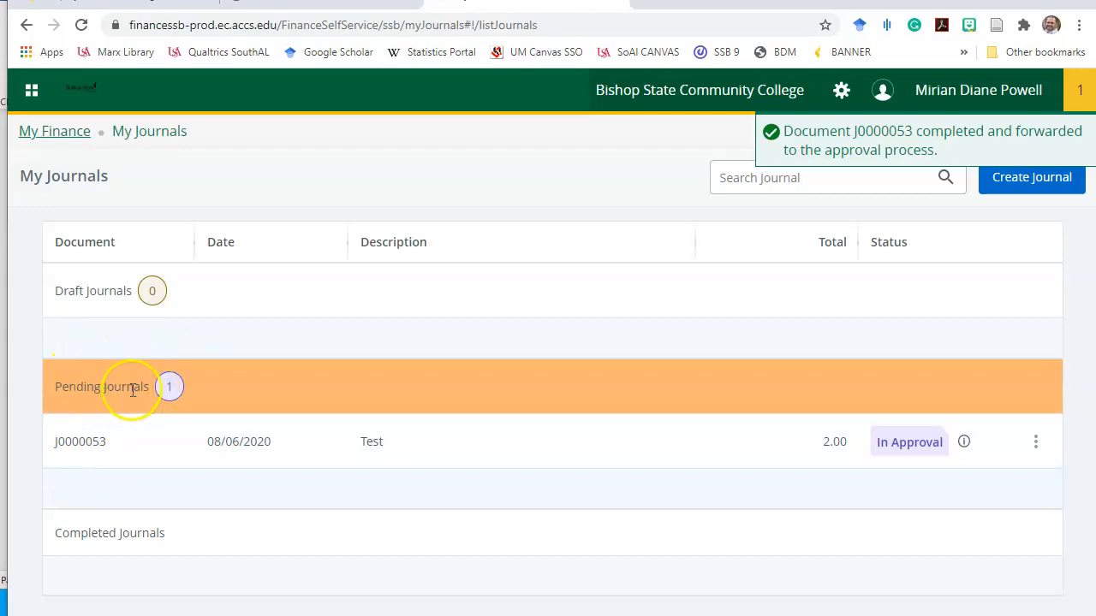
pyautogui.click(1089, 97)
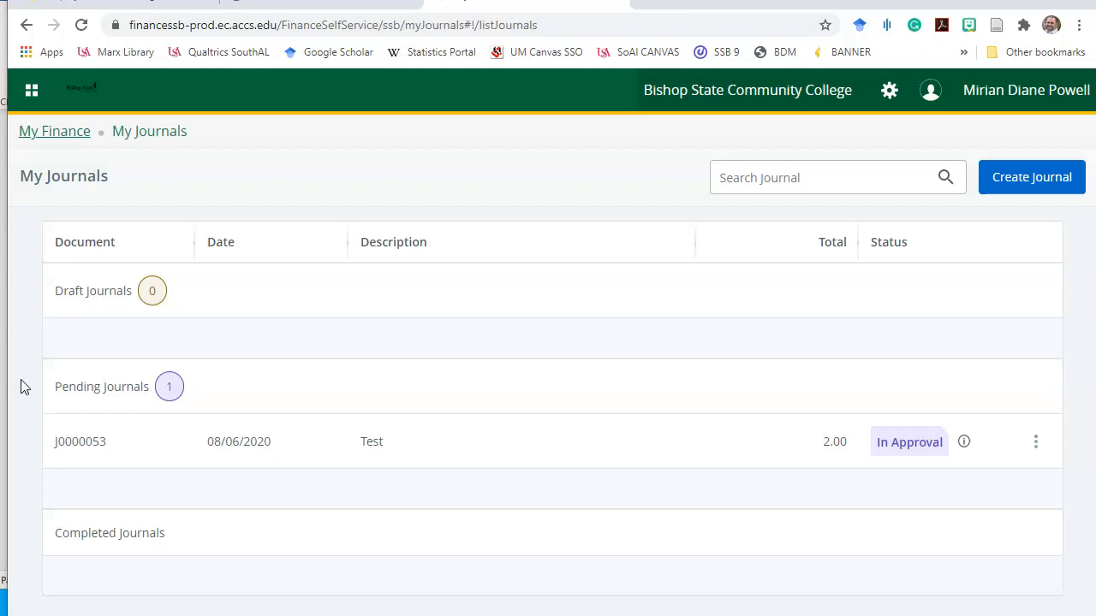
pyautogui.click(51, 131)
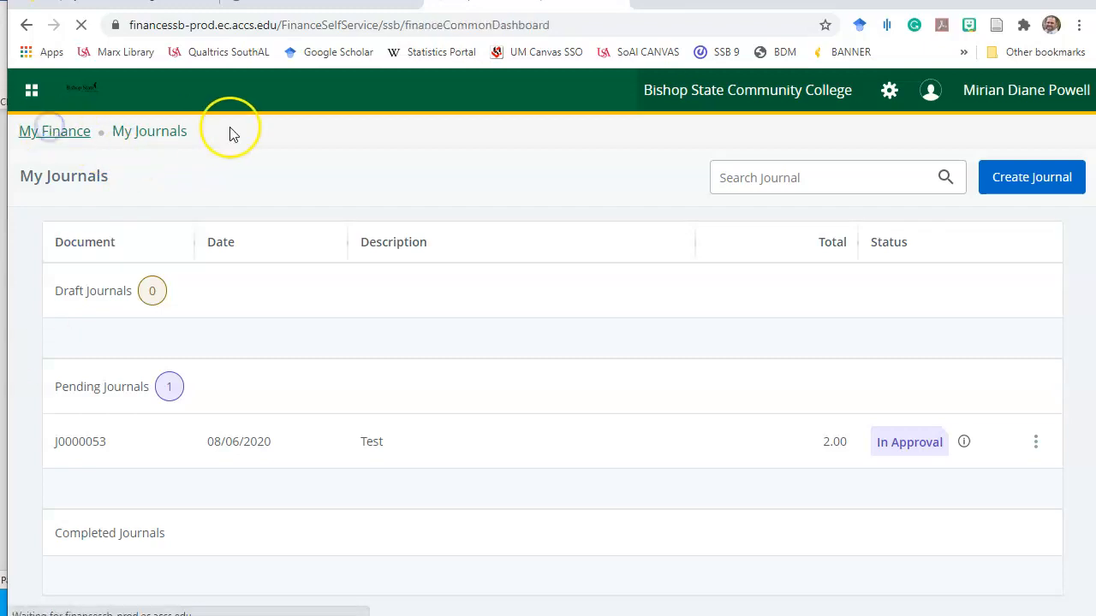